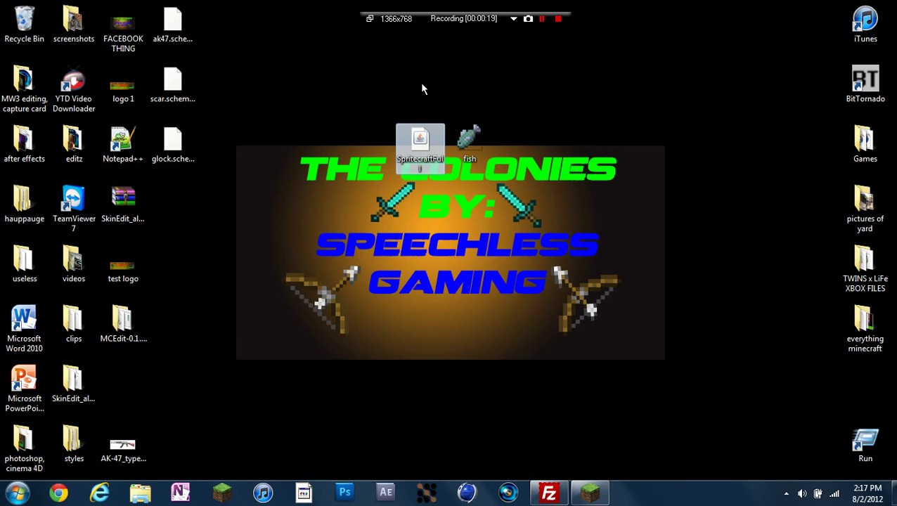
Launch the SpritecraftFull program from the desktop
click(345, 133)
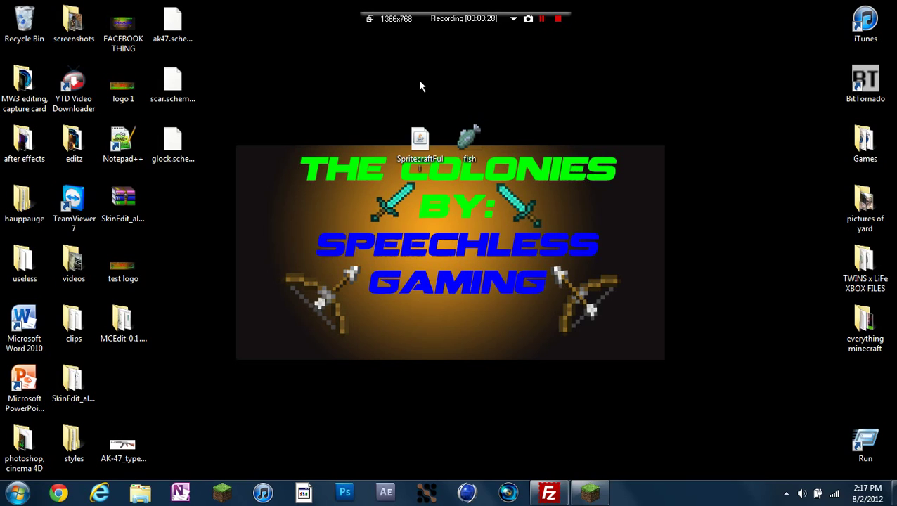
double_click(420, 160)
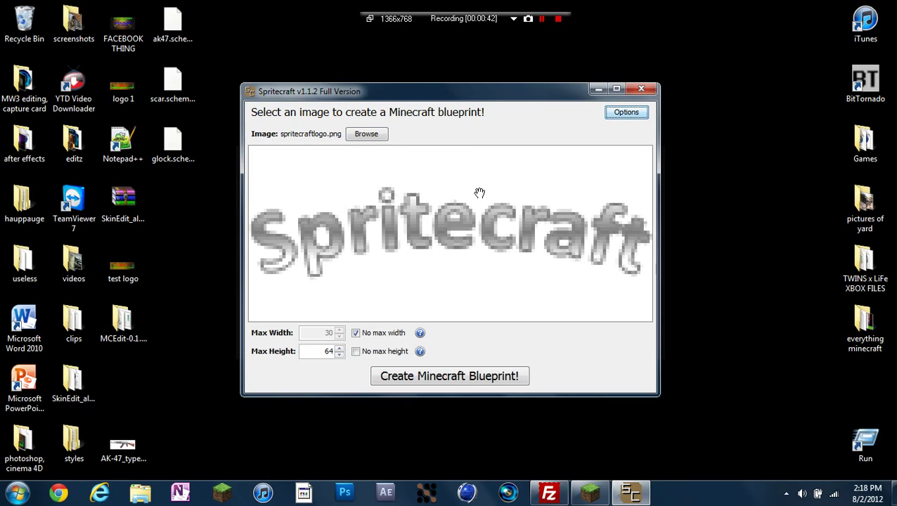
Load fish.png from the desktop, preview its Minecraft blueprint and close the preview
click(368, 135)
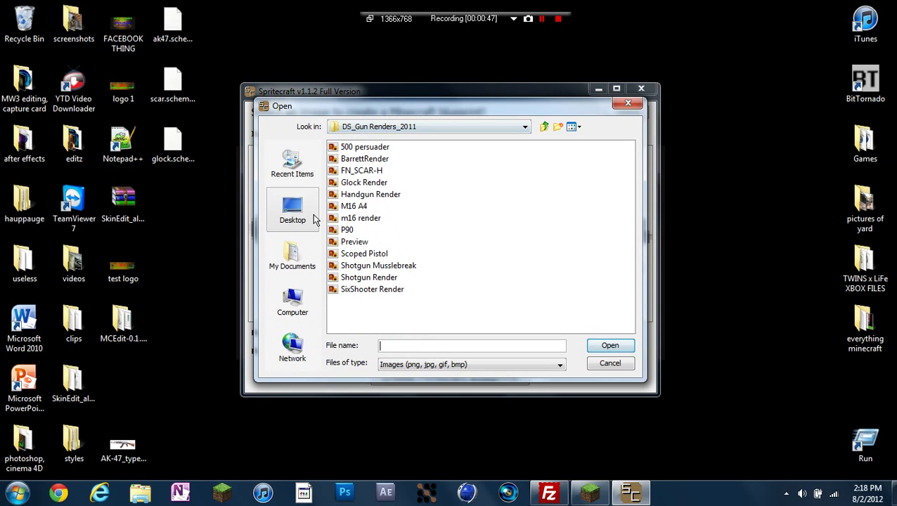
click(293, 209)
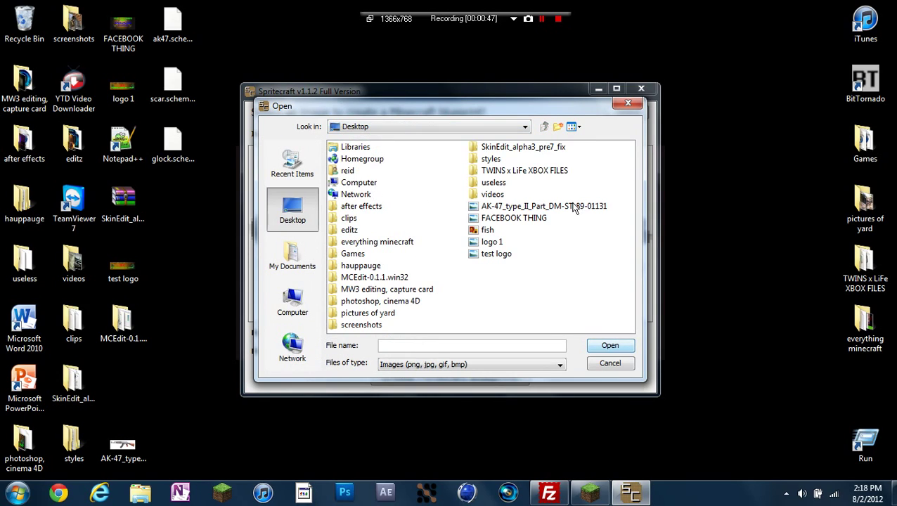
click(487, 232)
click(623, 348)
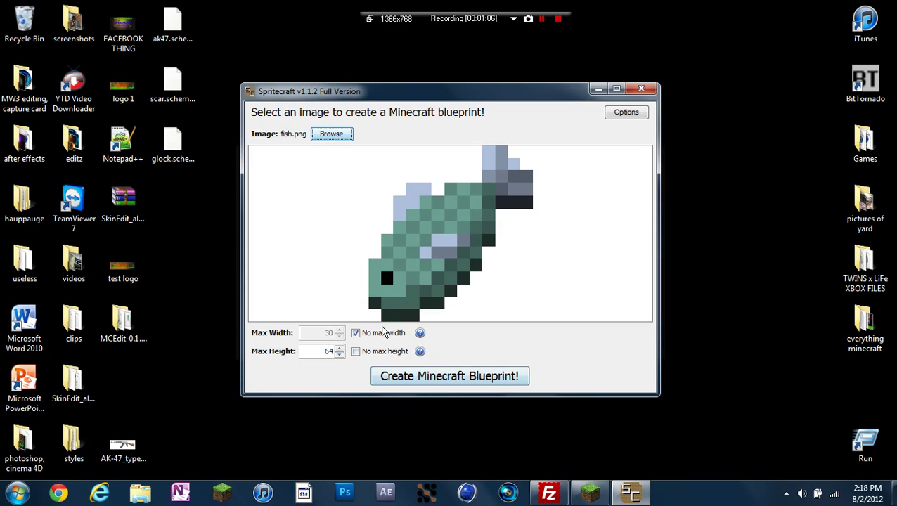
click(424, 377)
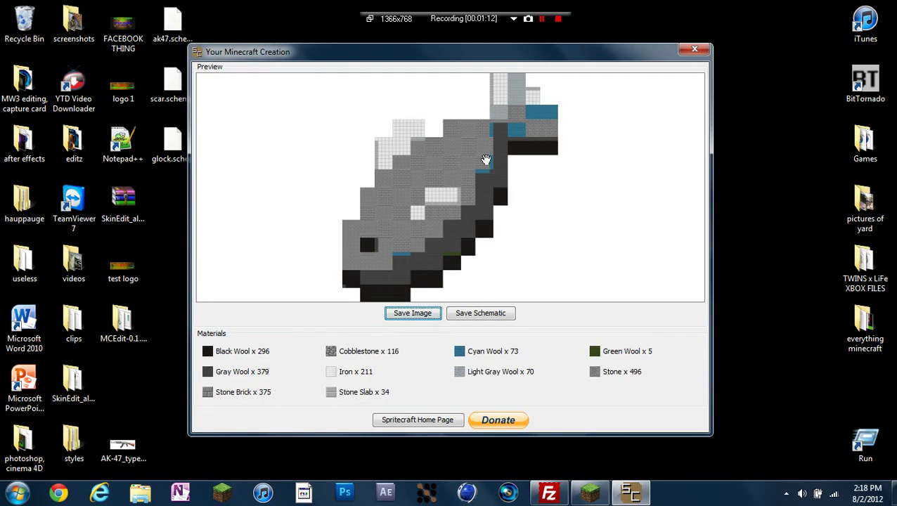
click(695, 50)
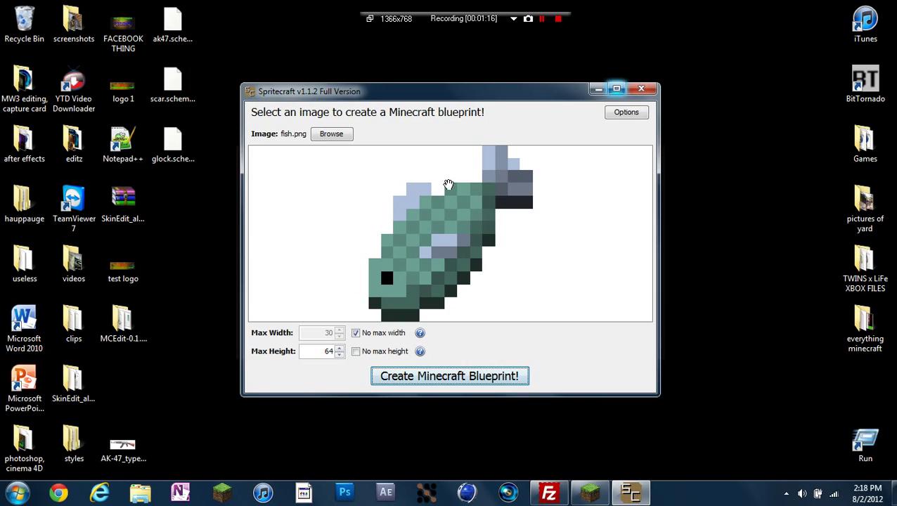
Load the Cookedchicken.png image and generate its Minecraft blueprint with a max height of 64 and no max width
click(333, 143)
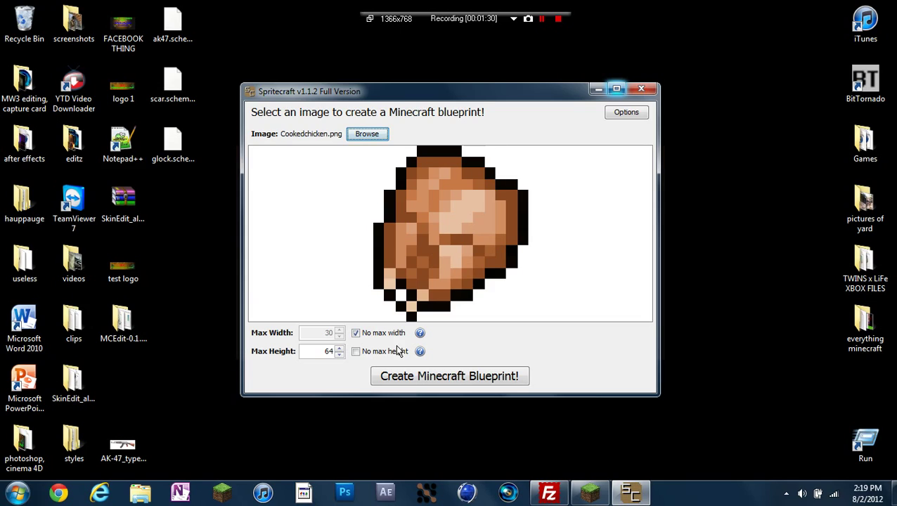
click(425, 377)
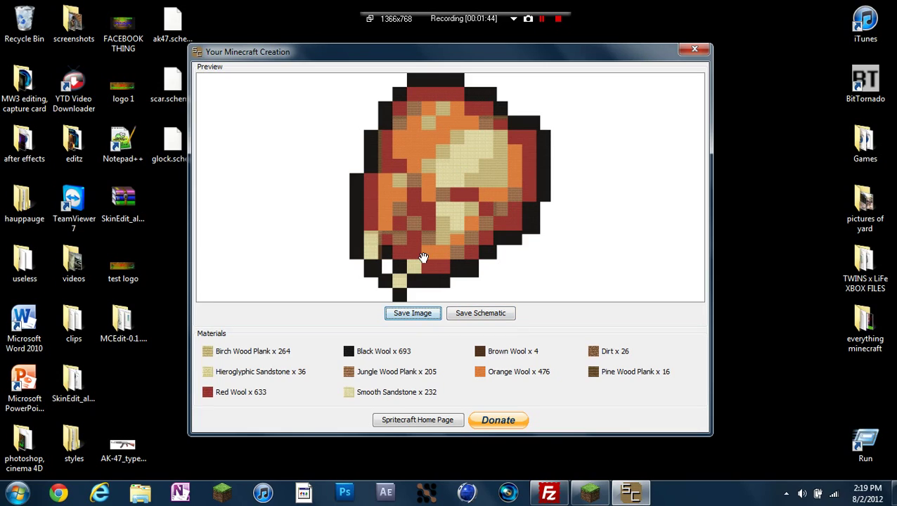
Save the blueprint as a schematic named chicken on the desktop and place its file below the glock schematic
click(480, 313)
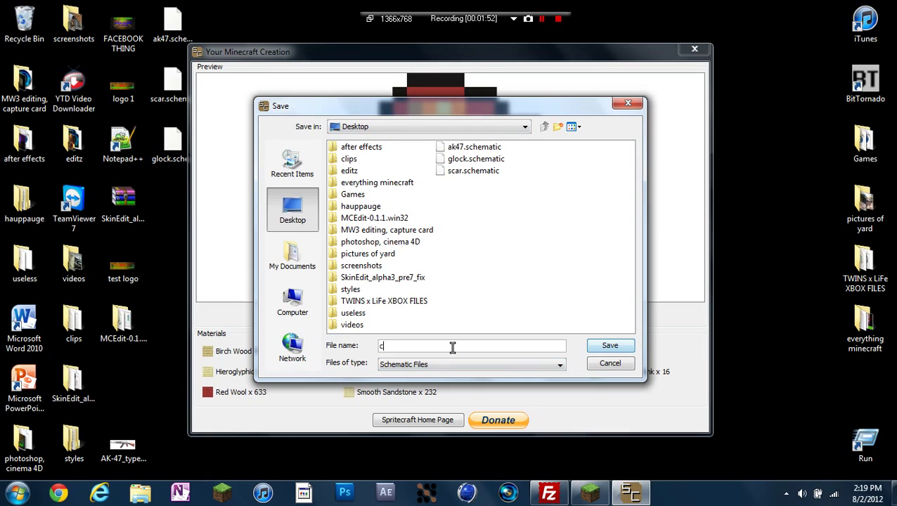
click(622, 349)
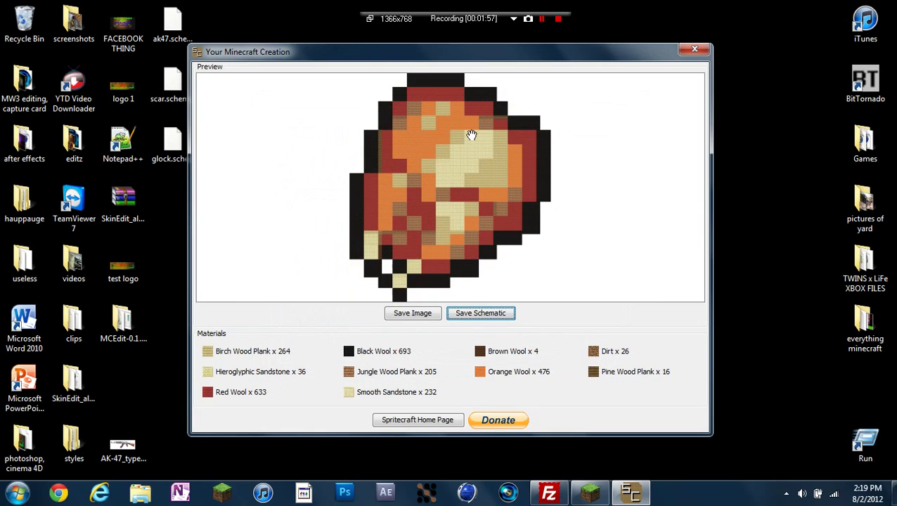
click(695, 48)
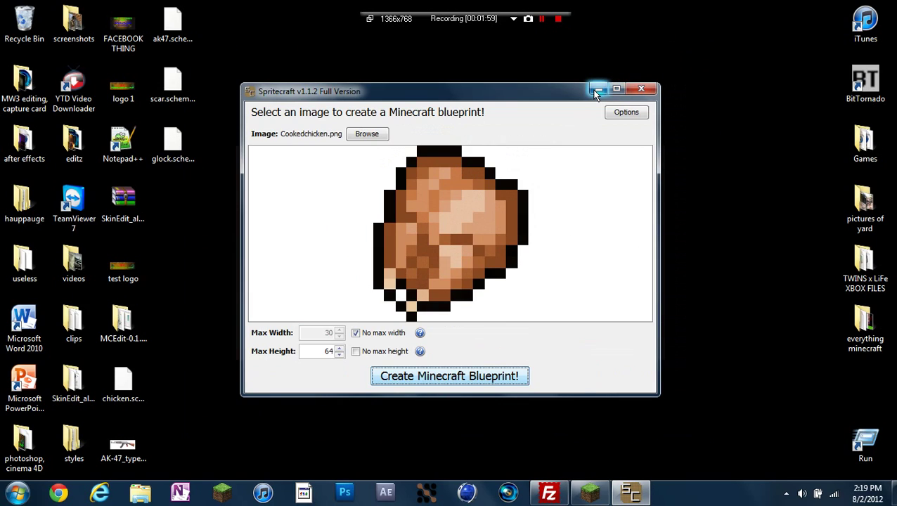
click(597, 90)
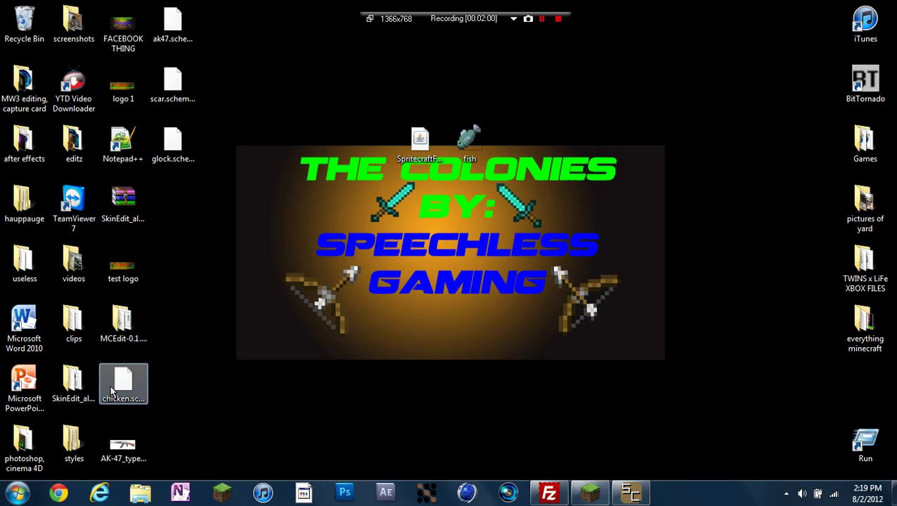
drag(111, 391, 183, 219)
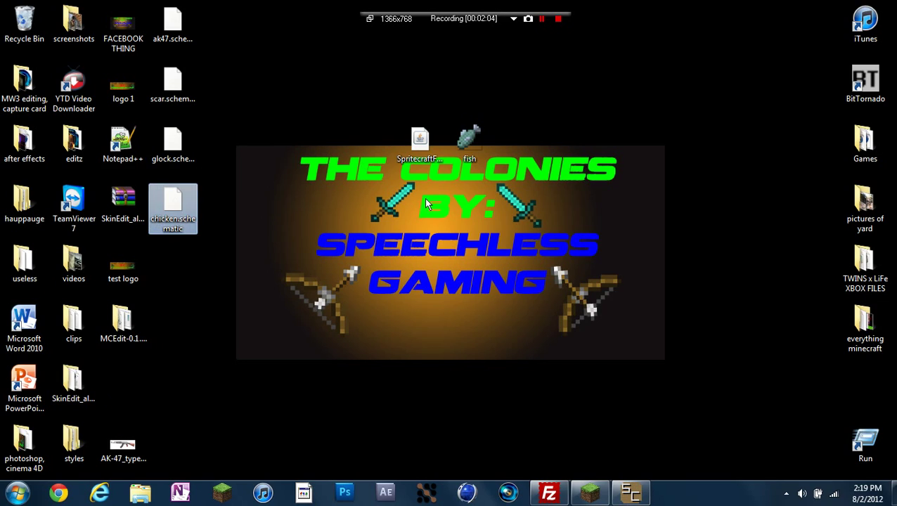
In FileZilla, upload the chicken schematic from the desktop to the server's plugins/WorldEdit/schematics folder
click(547, 494)
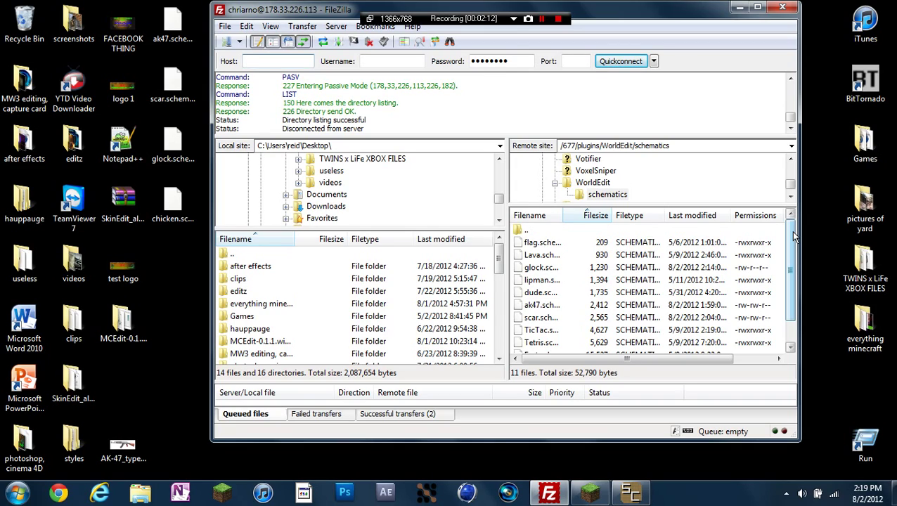
click(592, 183)
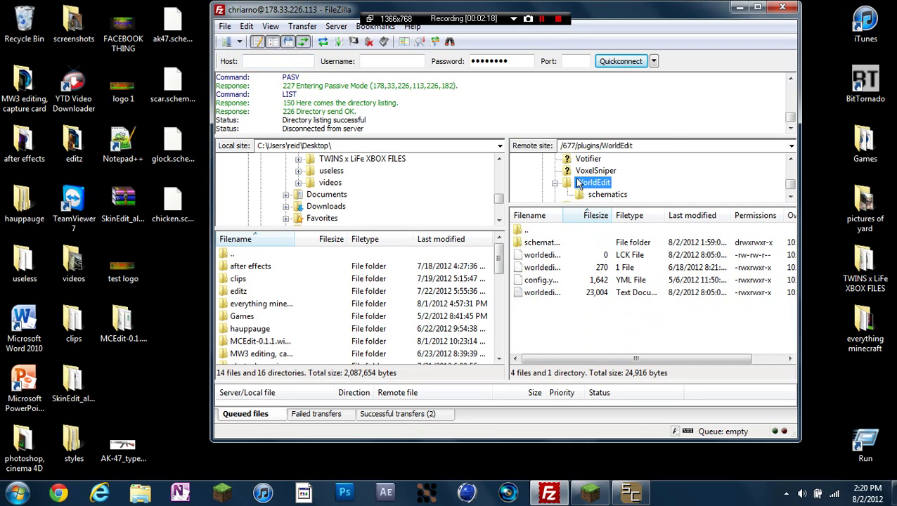
double_click(542, 243)
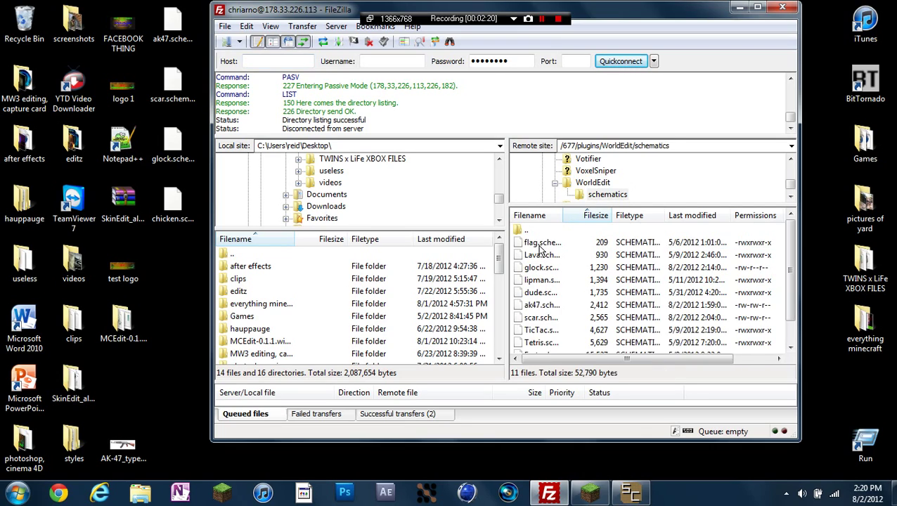
scroll(791, 267, down, 1)
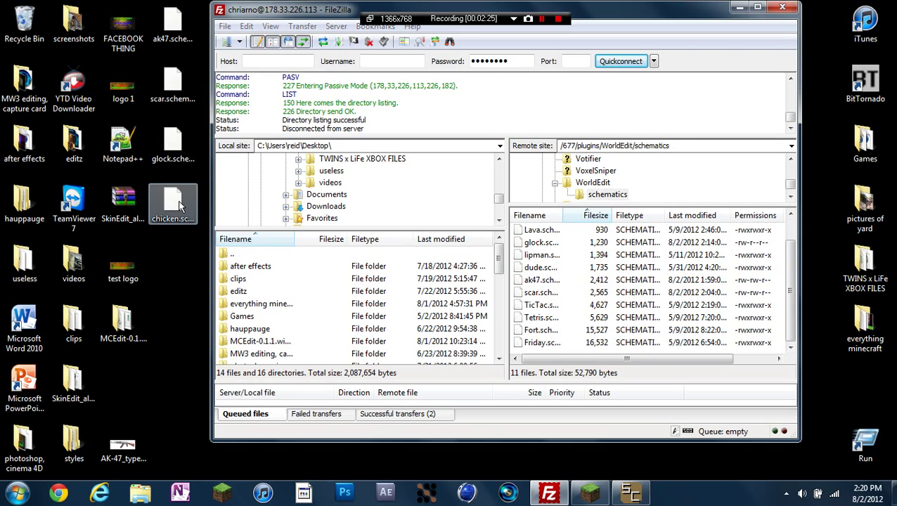
drag(179, 206, 542, 356)
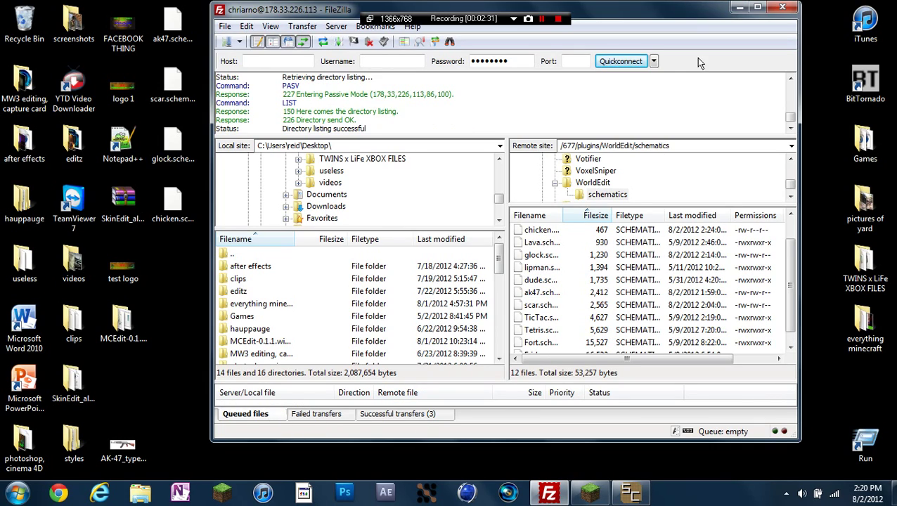
click(739, 7)
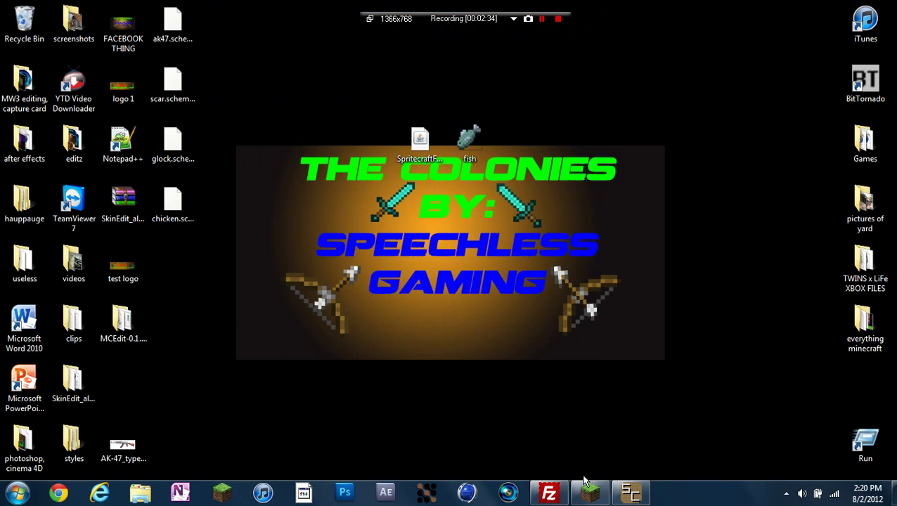
Switch to Minecraft and join the SG 2 multiplayer server
click(587, 486)
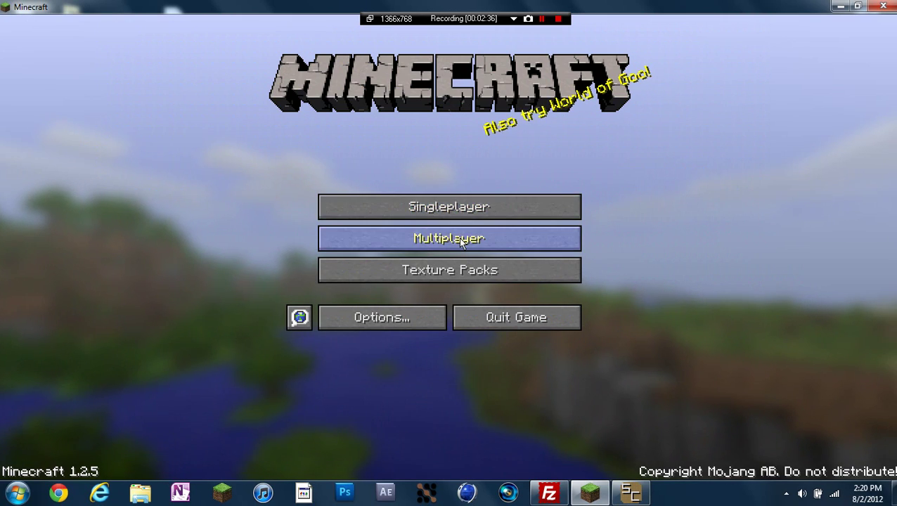
click(461, 241)
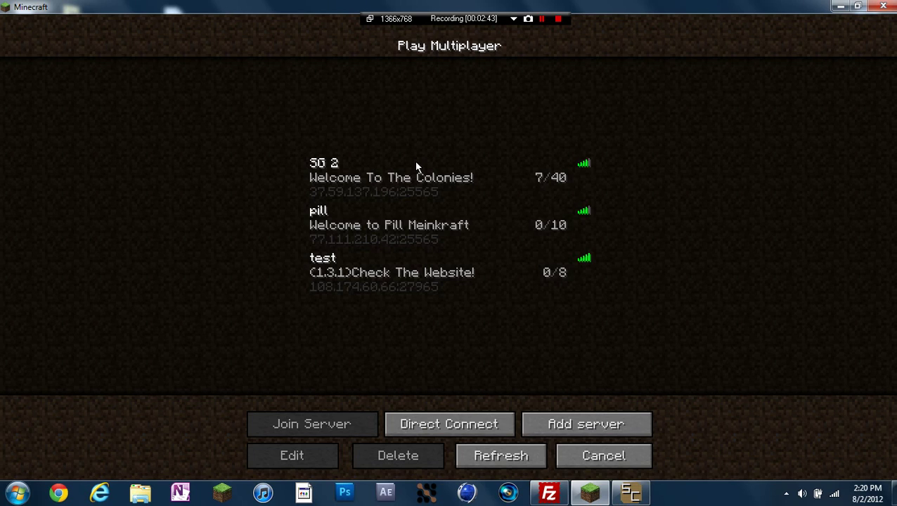
click(413, 180)
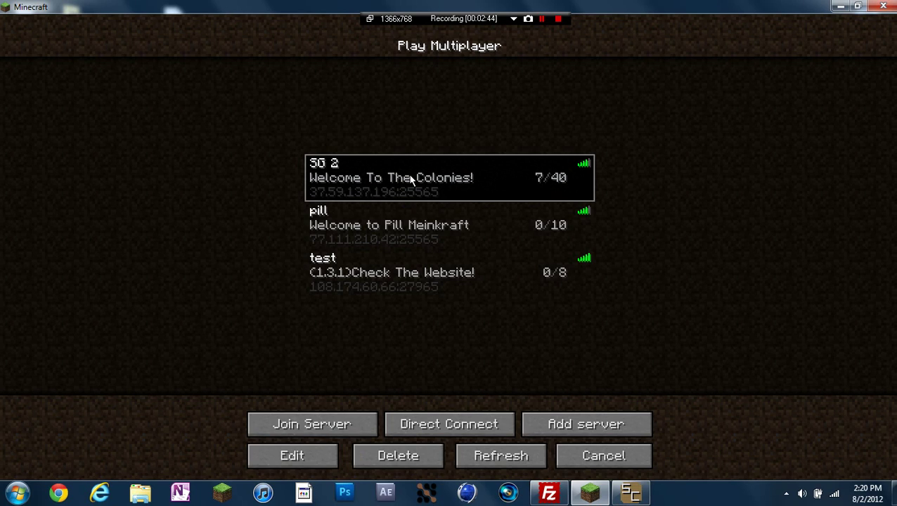
double_click(412, 179)
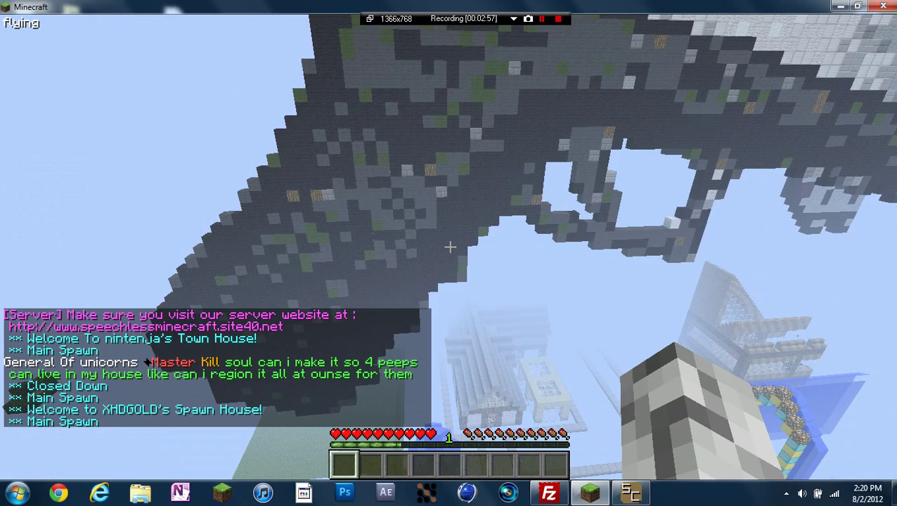
Fly around the giant pistol pixel art and examine how the imported build looks
key(s)
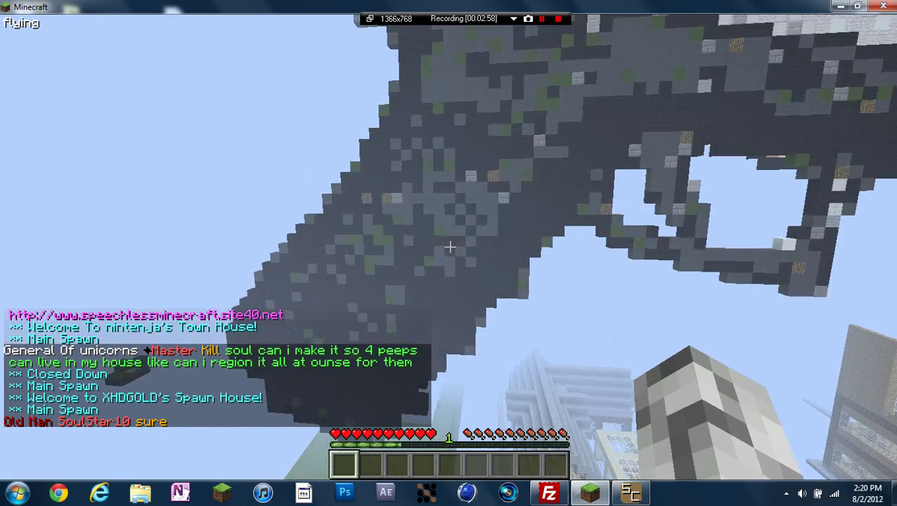
key(space)
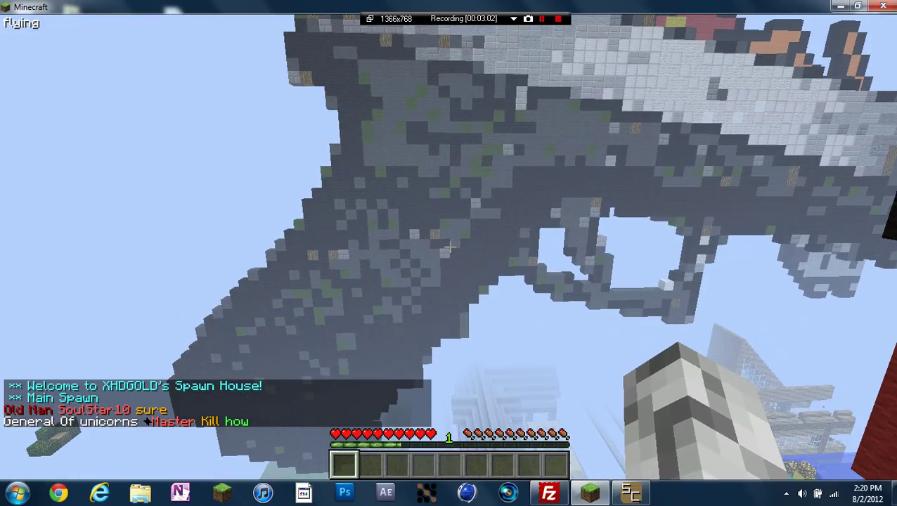
key(w)
key(w)
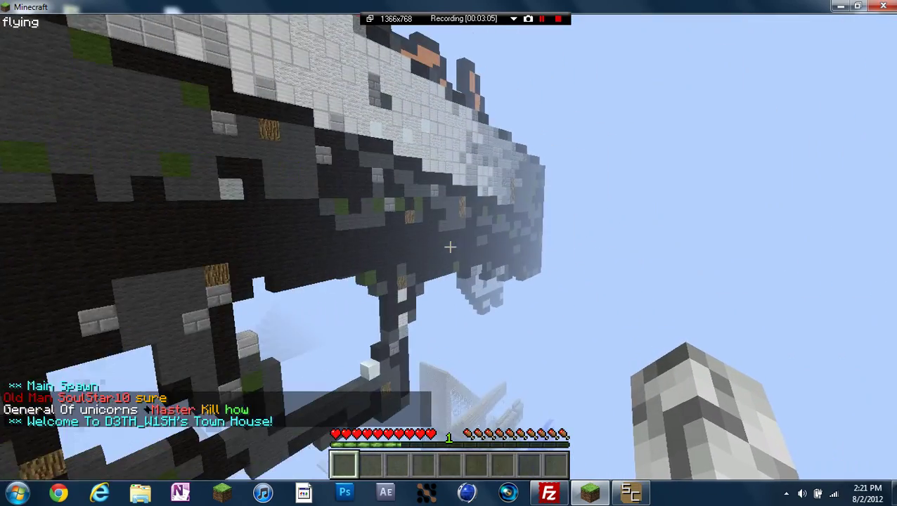
key(w)
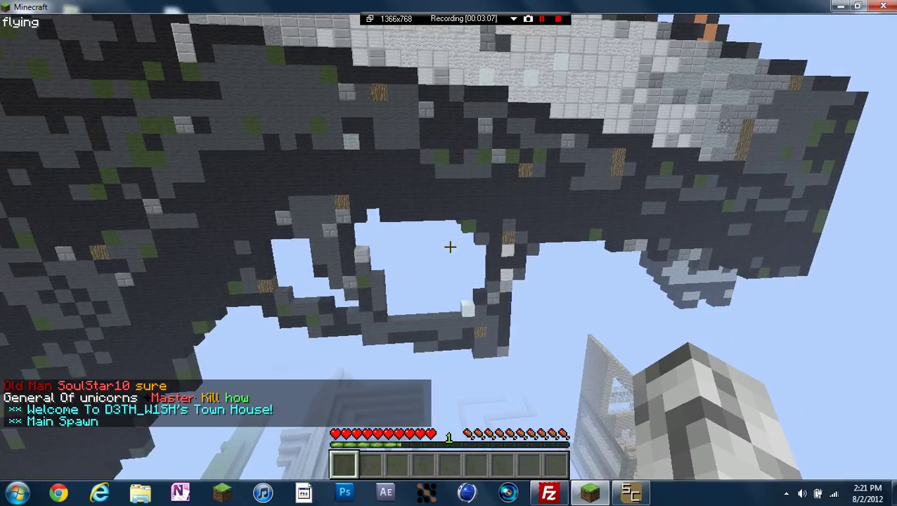
key(w)
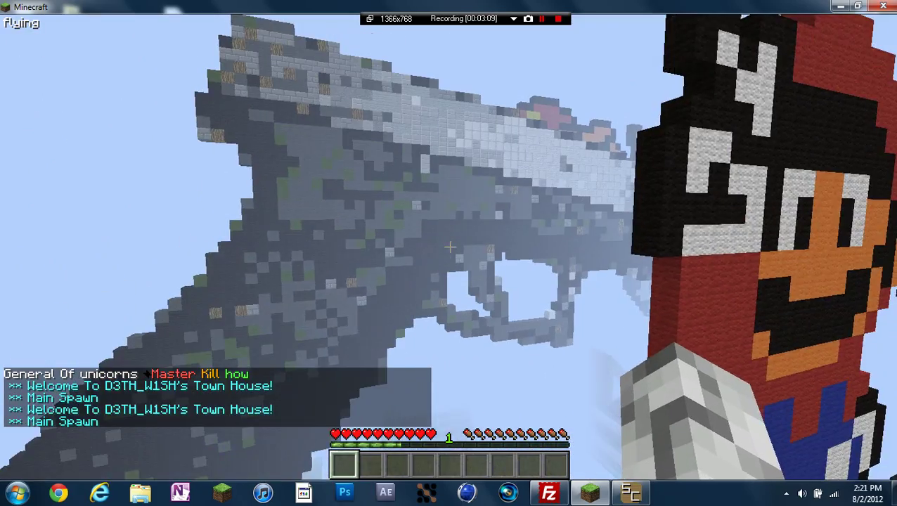
Fly away from the pixel-art builds to an open grass field with room for a new build
key(w)
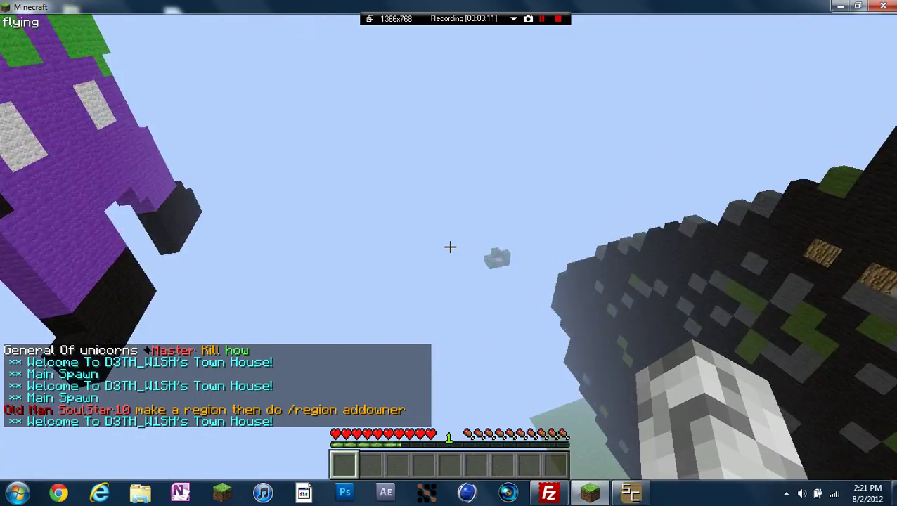
key(w)
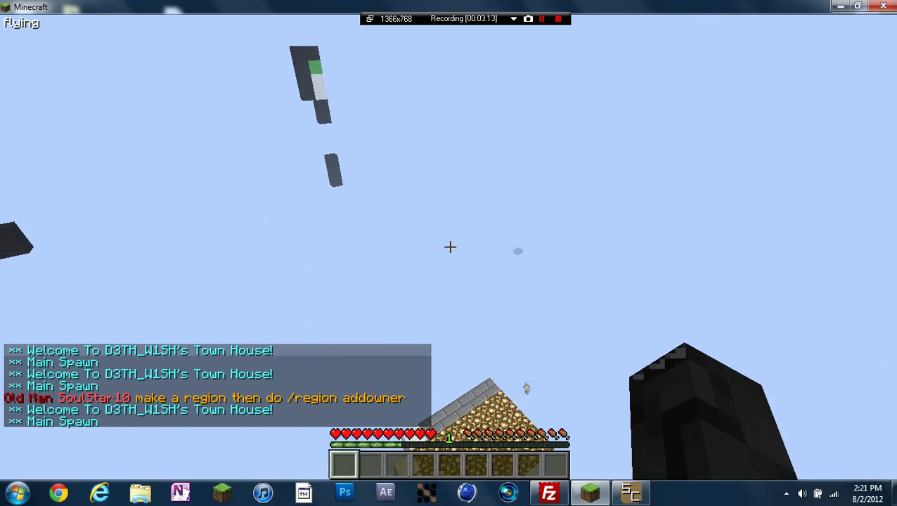
key(w)
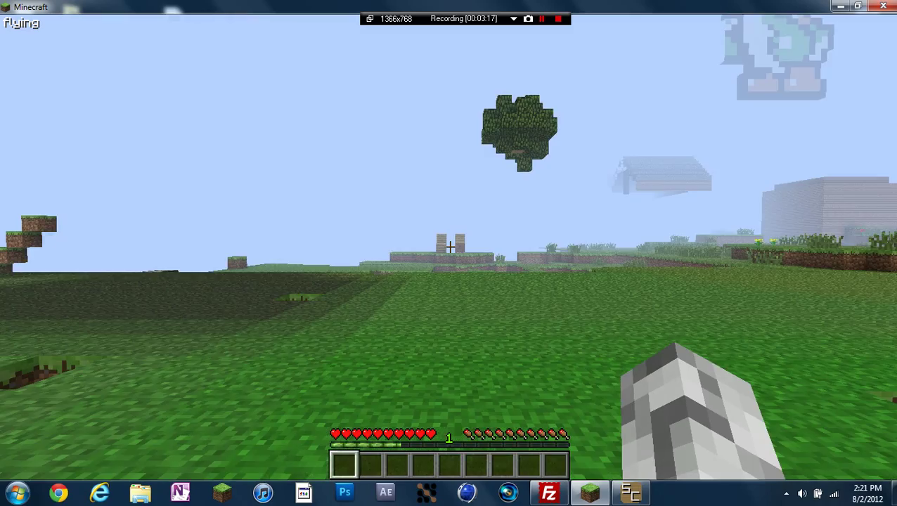
key(w)
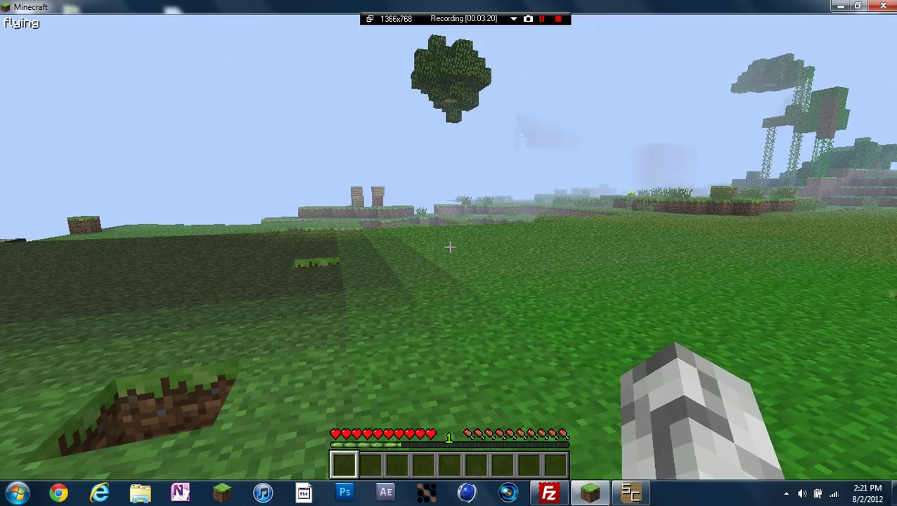
Load the chicken schematic with the WorldEdit chat command //schematic load chicken
key(t)
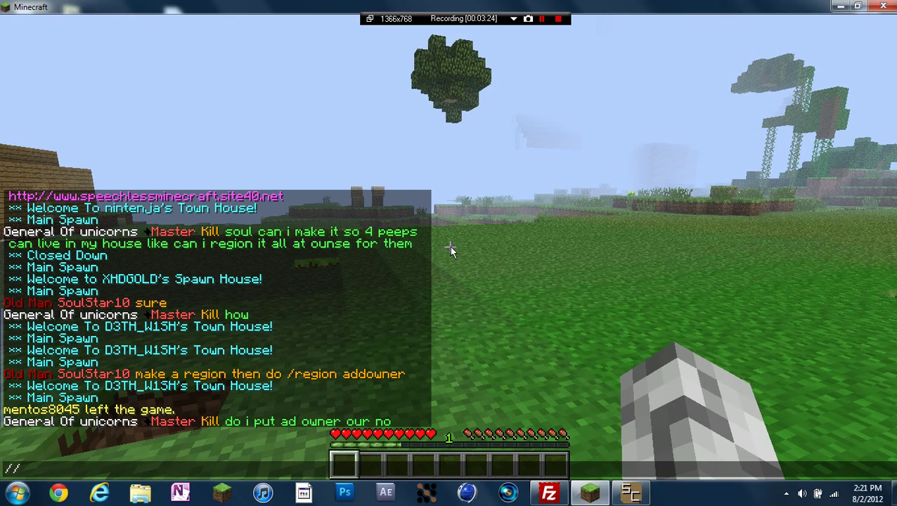
text(//schem)
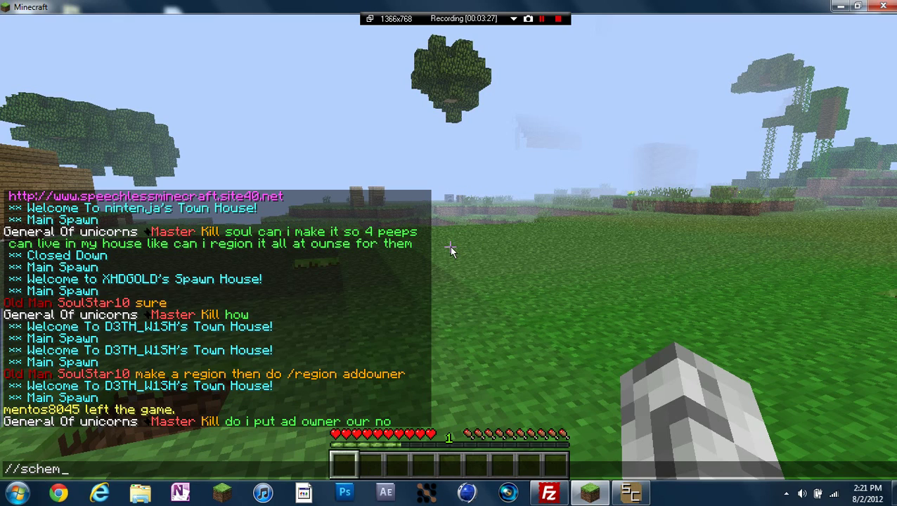
text(atci)
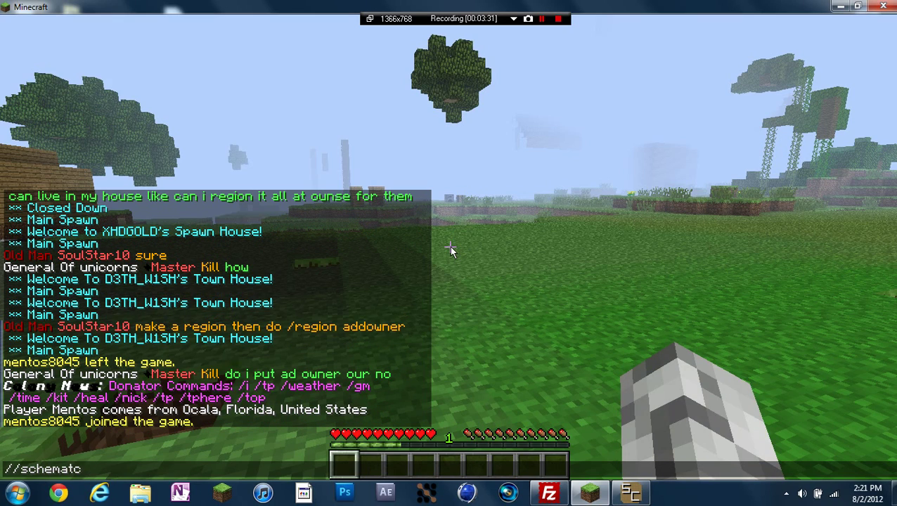
key(BackSpace)
text(ic load)
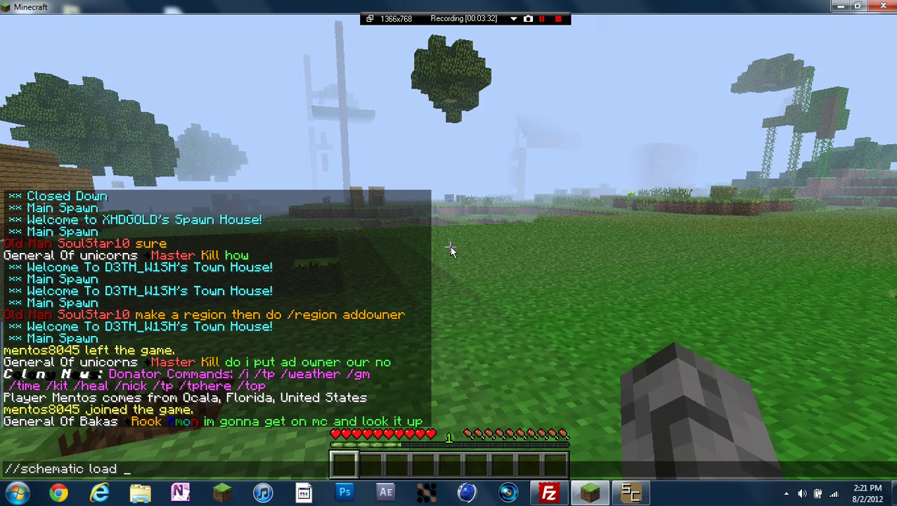
text( ch)
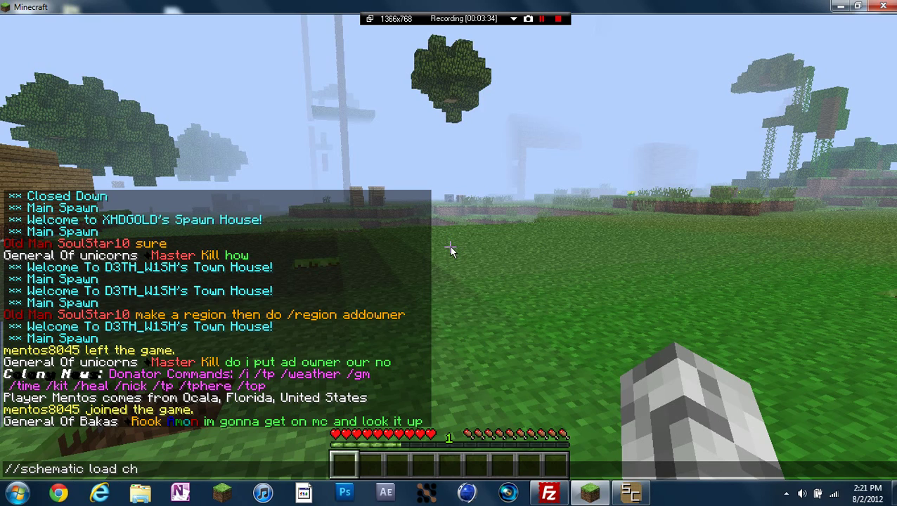
text(icken)
key(Return)
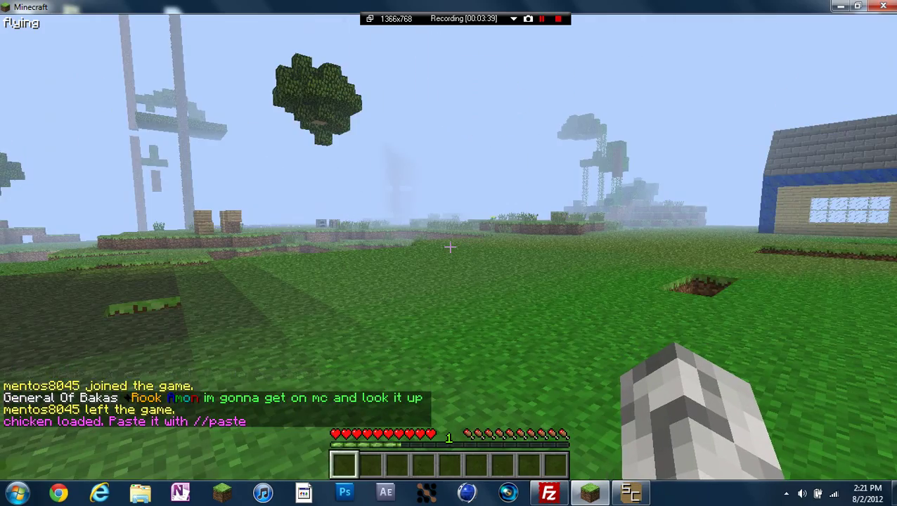
Move to a clear spot on the grass field and paste the loaded schematic with //paste
key(s)
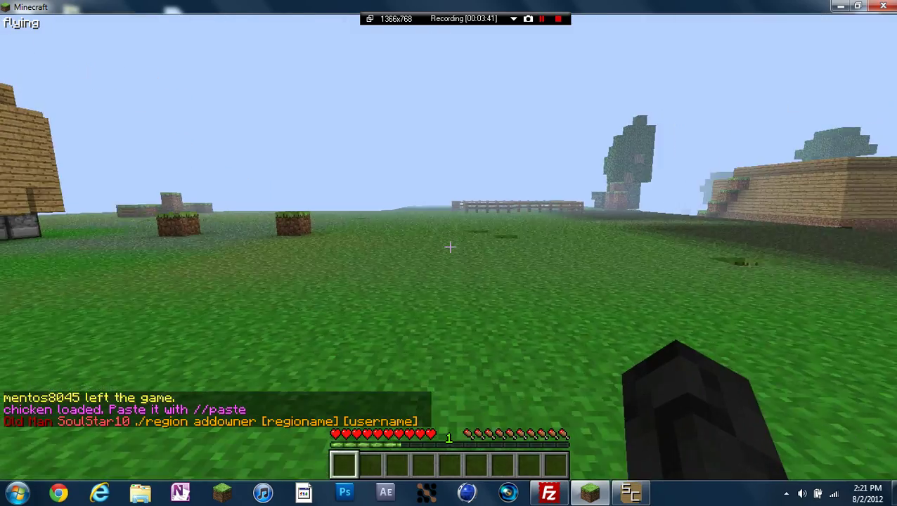
key(w)
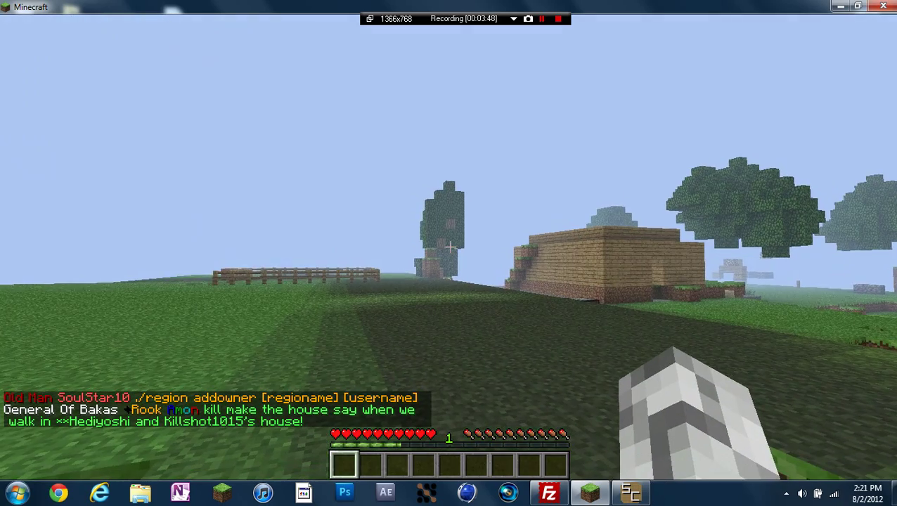
key(slash)
text(//pas)
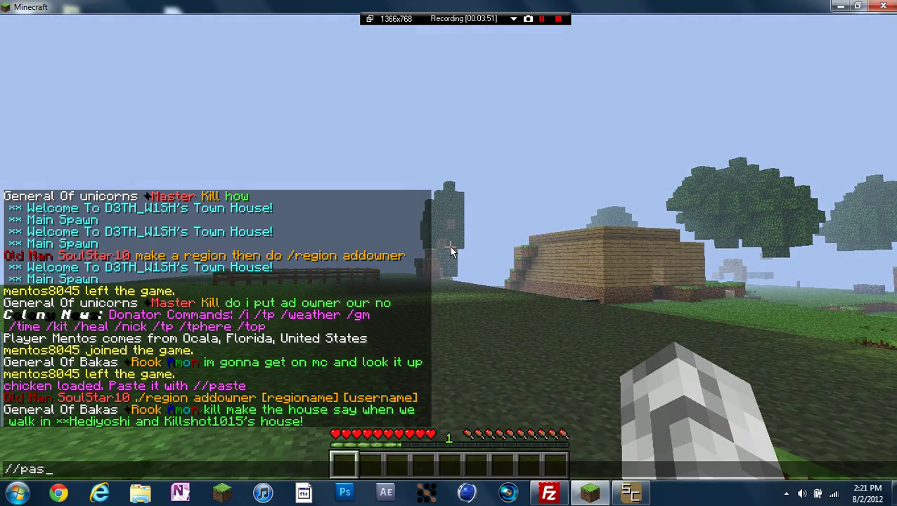
text(te)
key(Return)
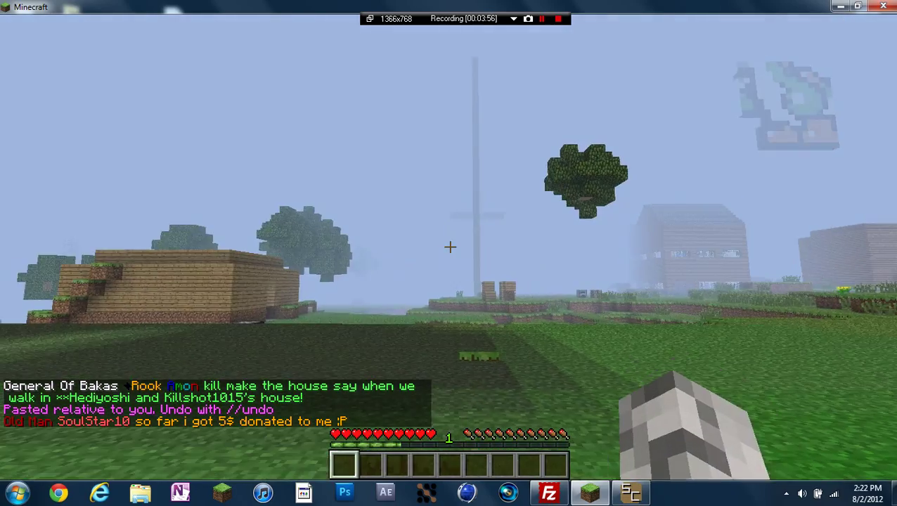
Fly around the pasted chicken pixel art and examine its blocks and overall shape from near and far
key(f)
key(a)
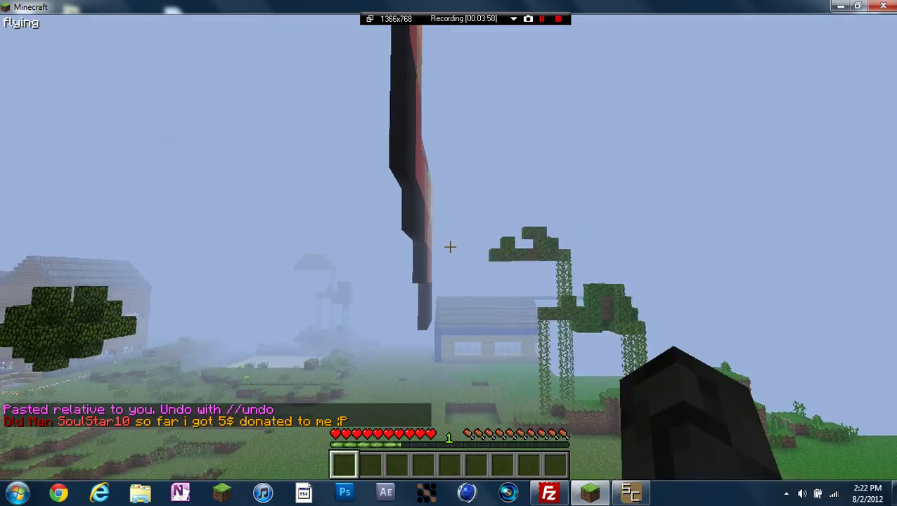
key(w)
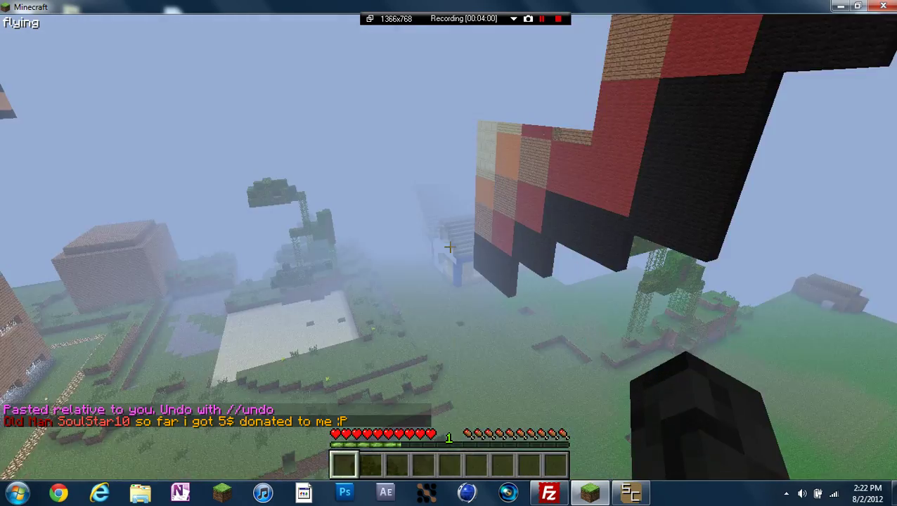
key(w)
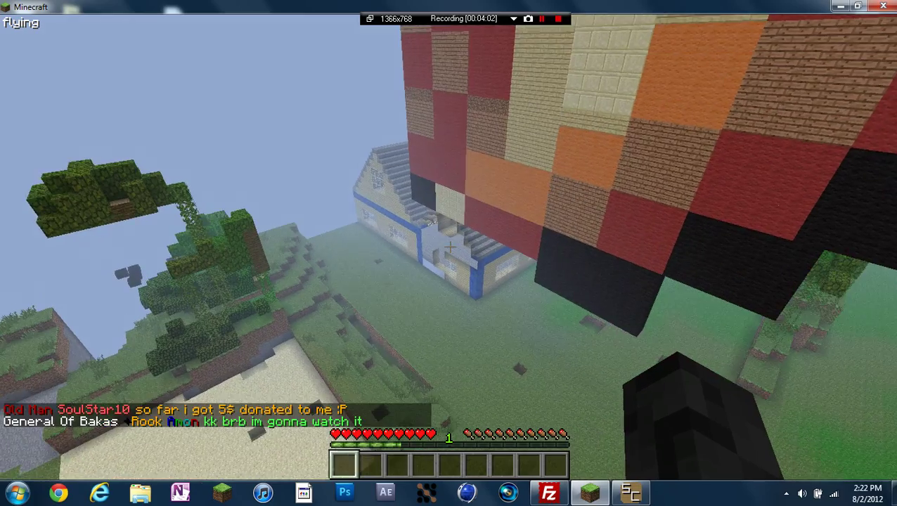
key(w)
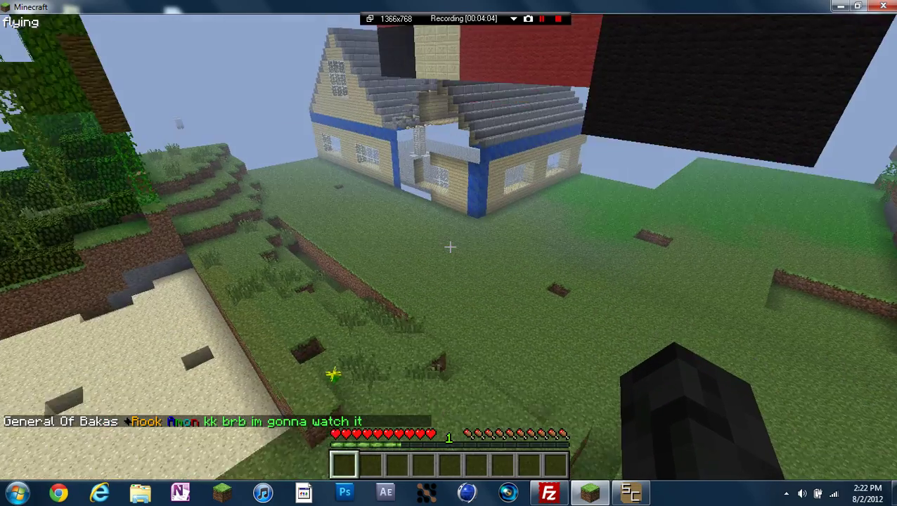
key(s)
key(w)
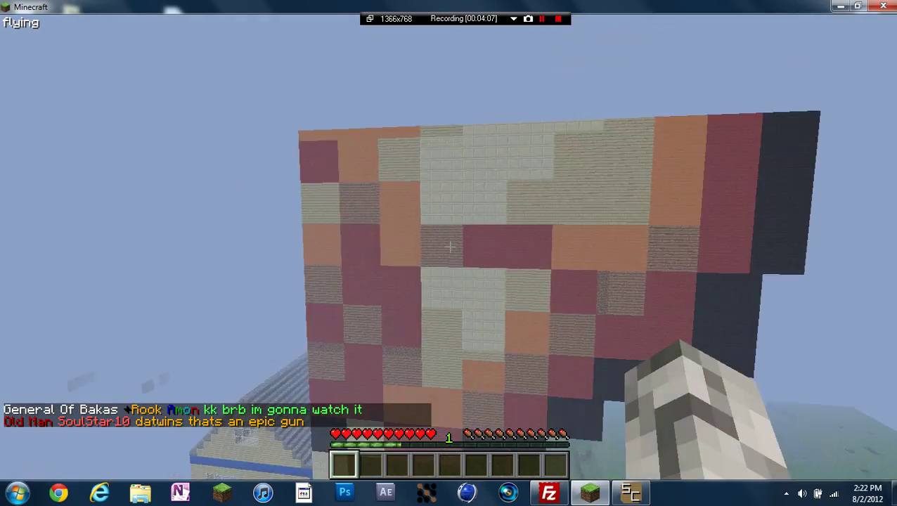
key(s)
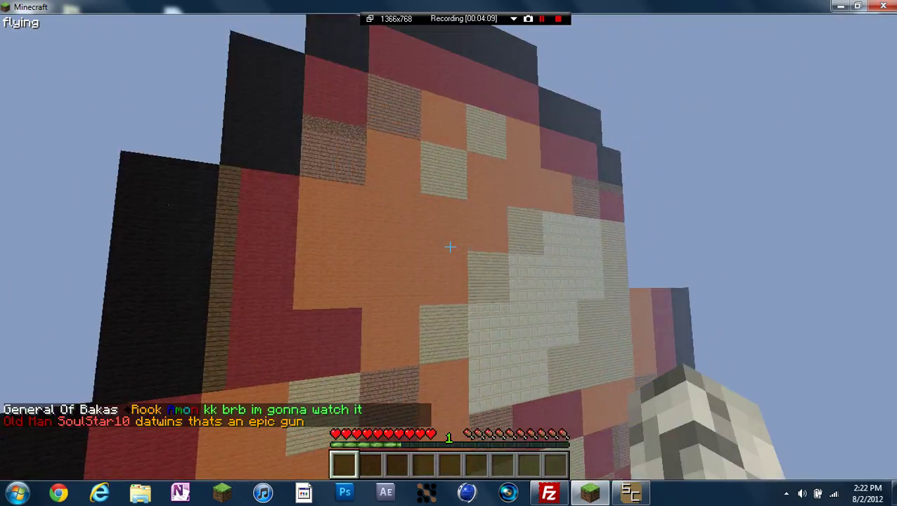
key(w)
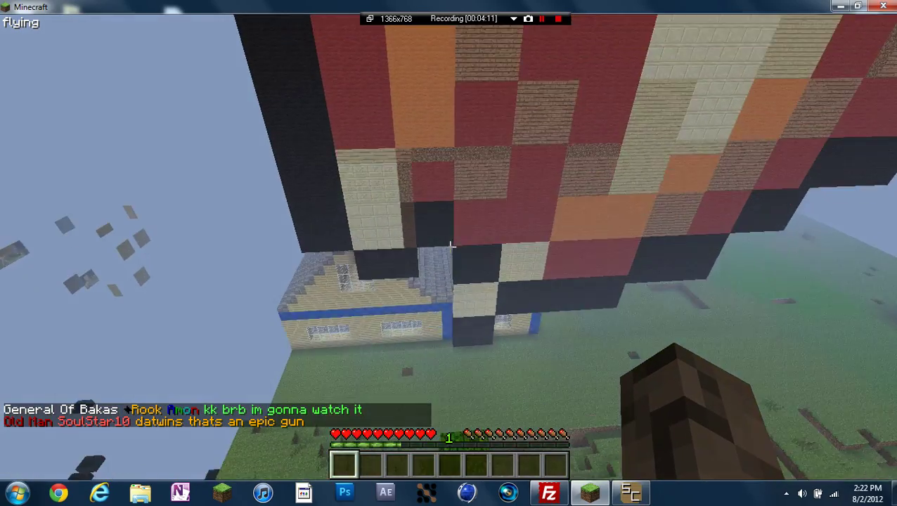
key(w)
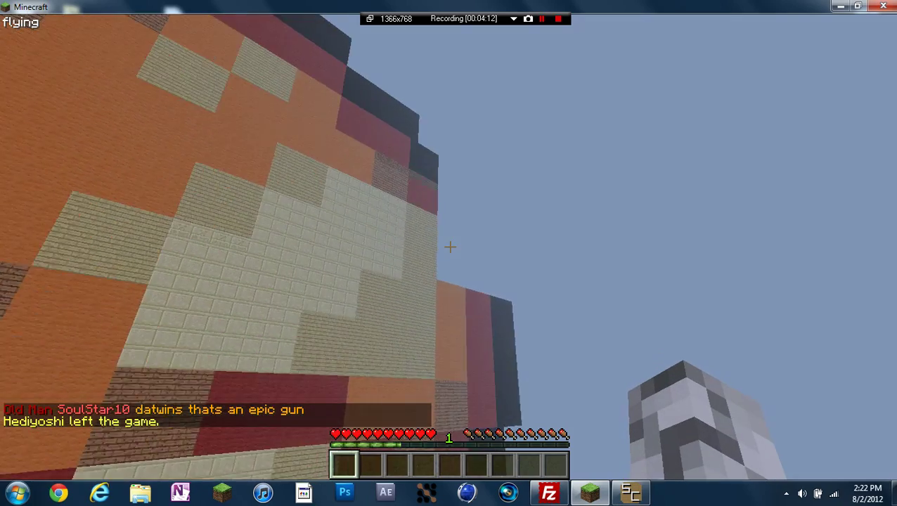
key(s)
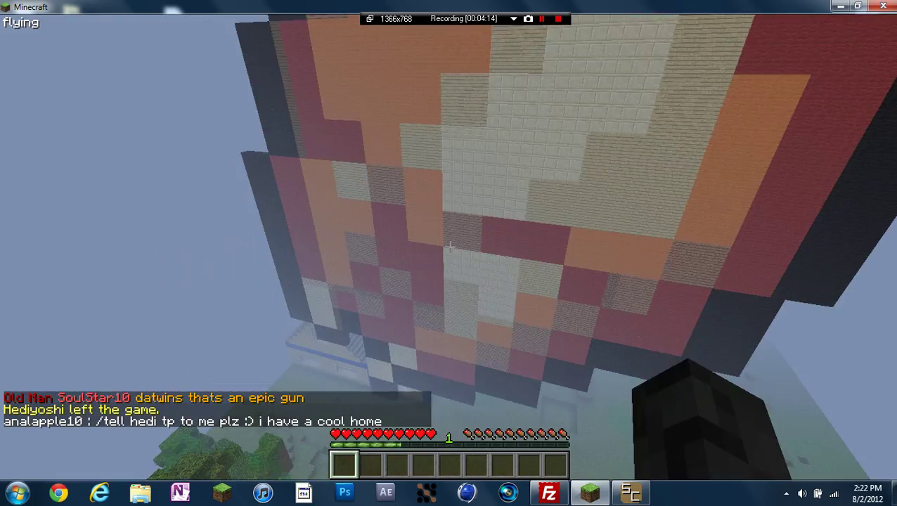
key(s)
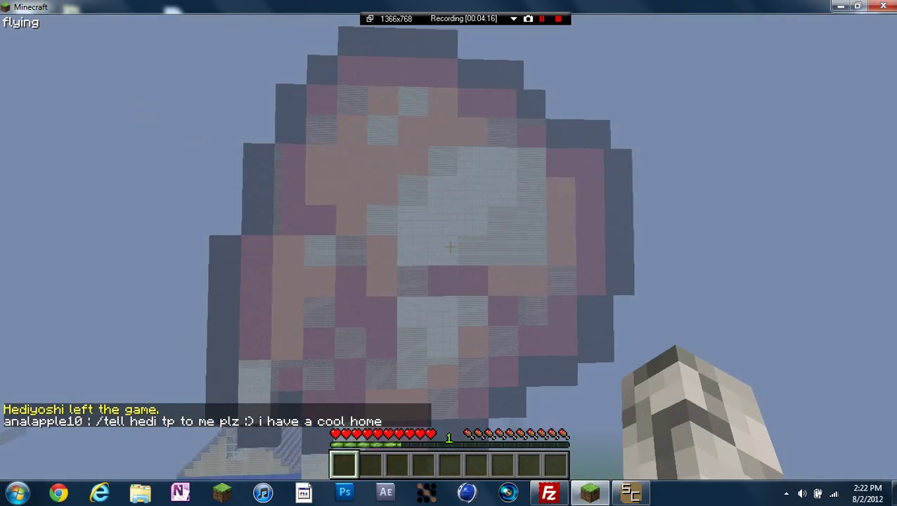
key(w)
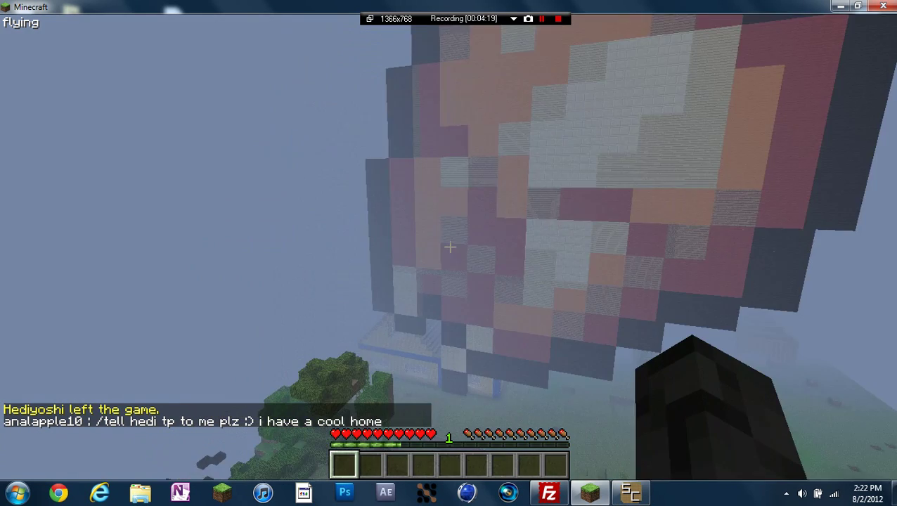
key(s)
key(w)
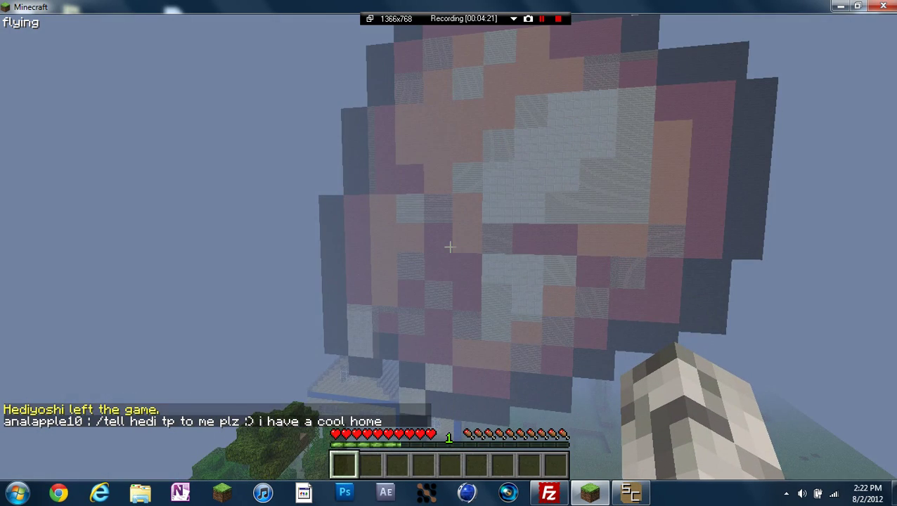
Switch to Spritecraft, preview the Cookedchicken.png blueprint at a maximum height of 32, and close the preview
key(alt+Tab)
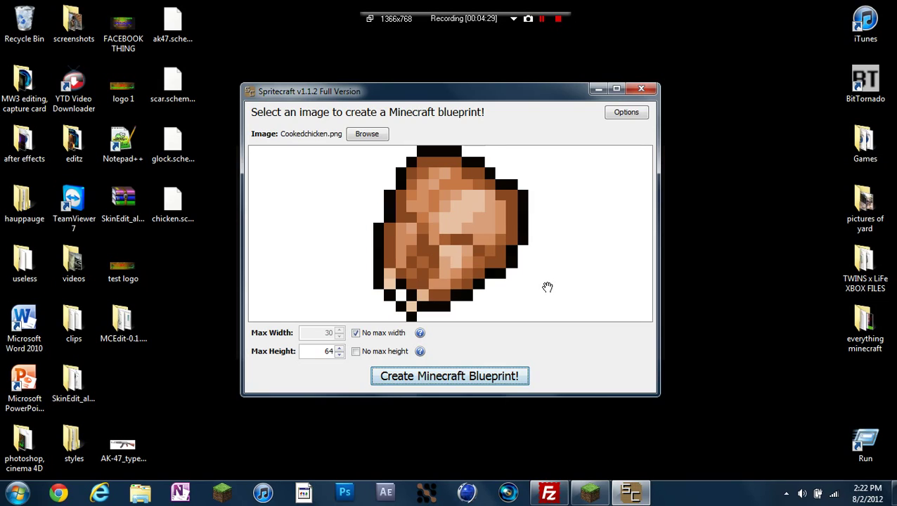
click(322, 352)
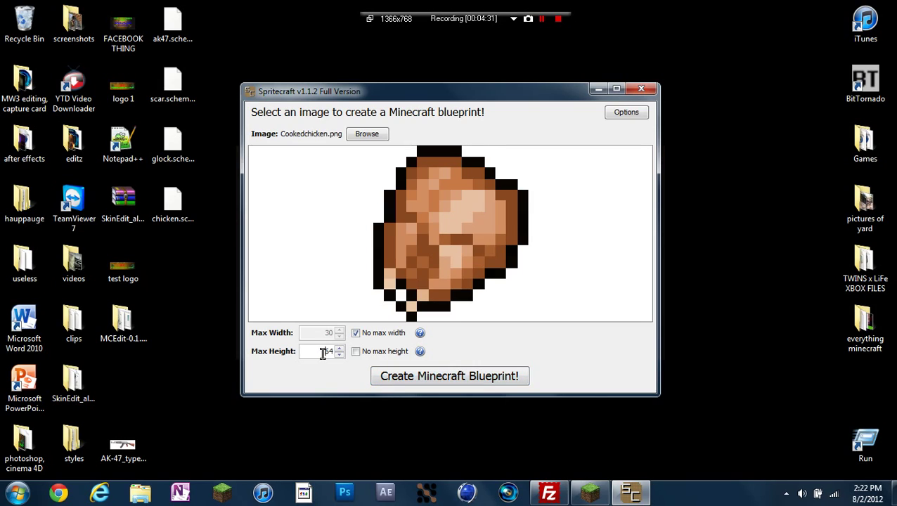
drag(323, 353, 343, 364)
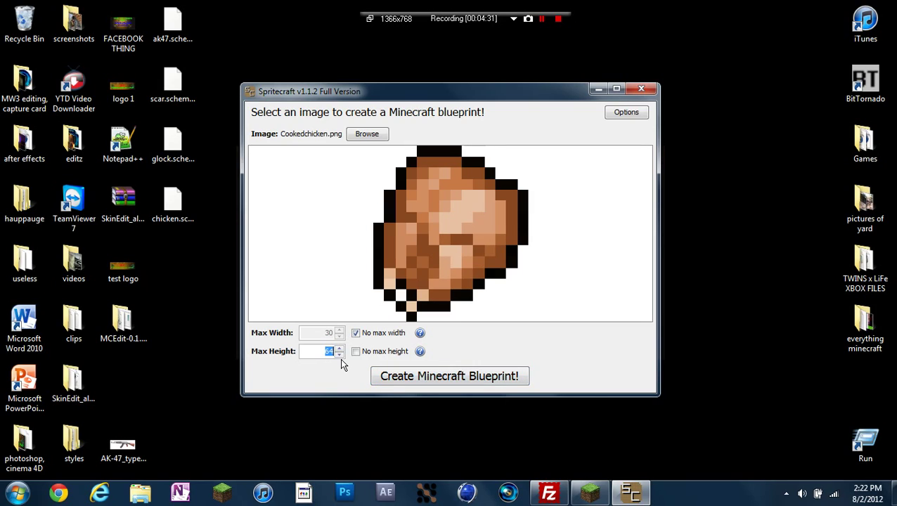
click(399, 378)
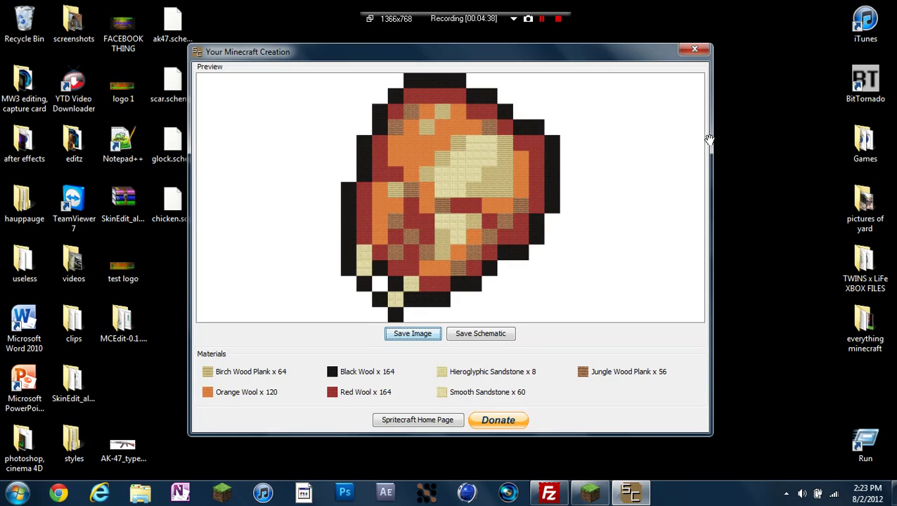
click(694, 50)
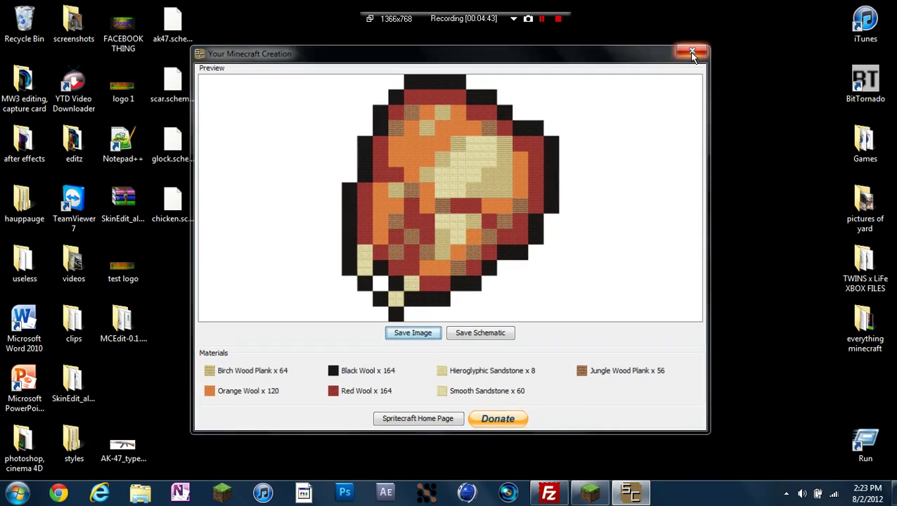
Load Glock Render.png from the DS_Gun Renders_2011 folder, inside renders in the desktop's photoshop, cinema 4D folder
click(367, 134)
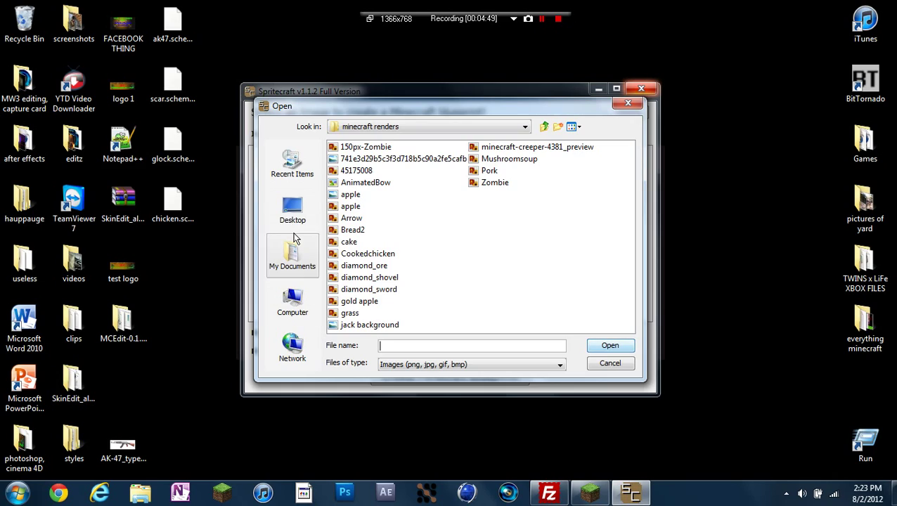
click(293, 211)
double_click(394, 302)
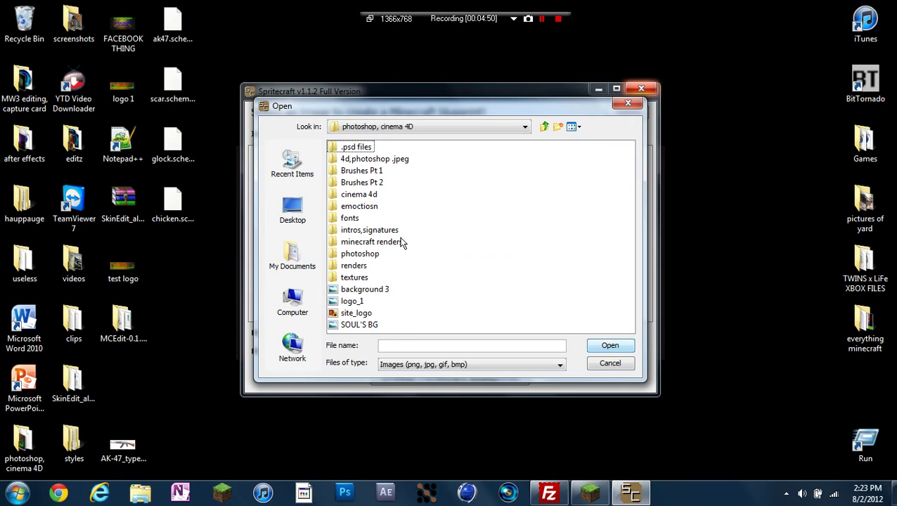
double_click(354, 266)
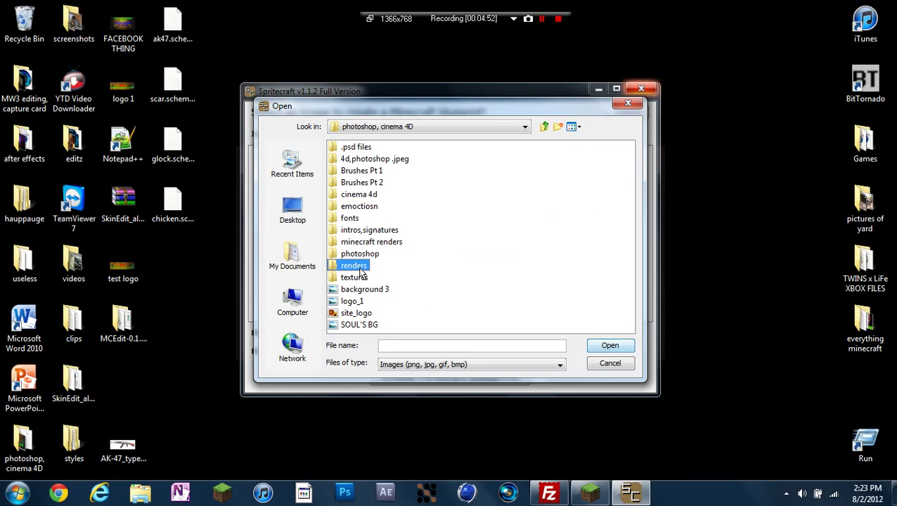
click(387, 147)
double_click(387, 148)
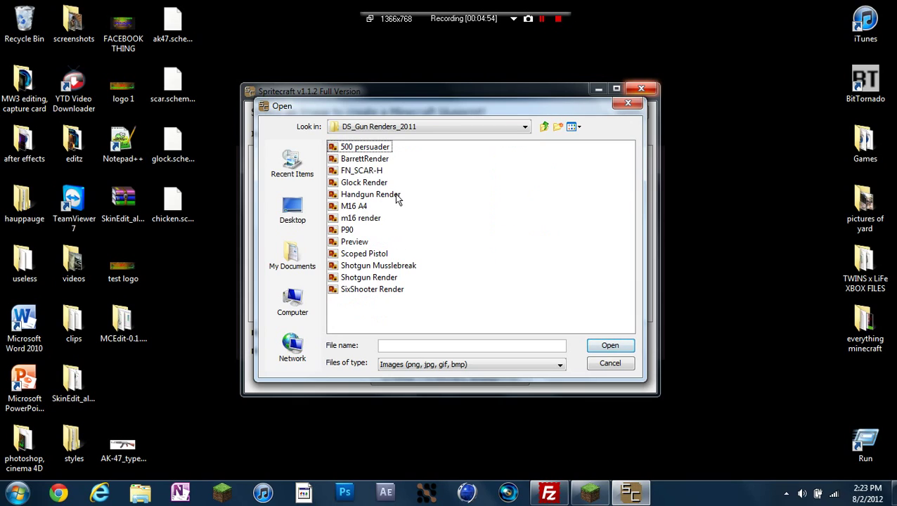
click(358, 194)
click(359, 183)
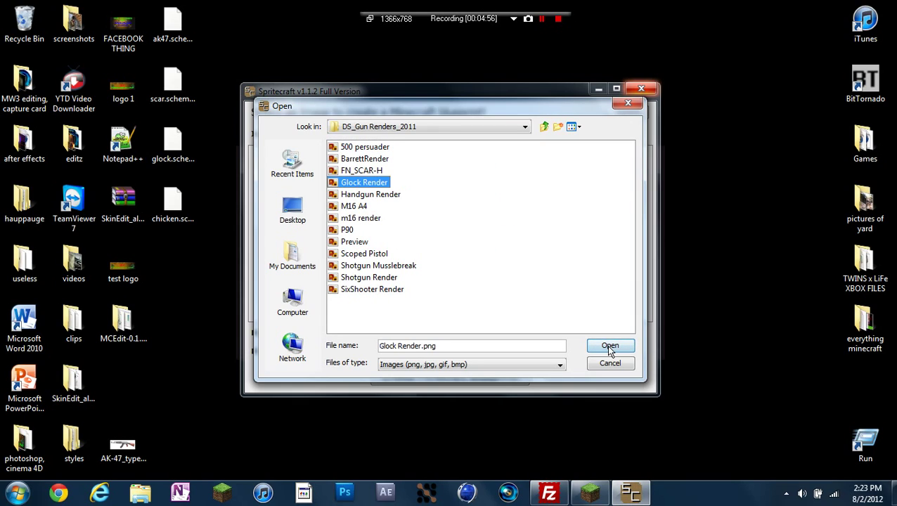
click(609, 345)
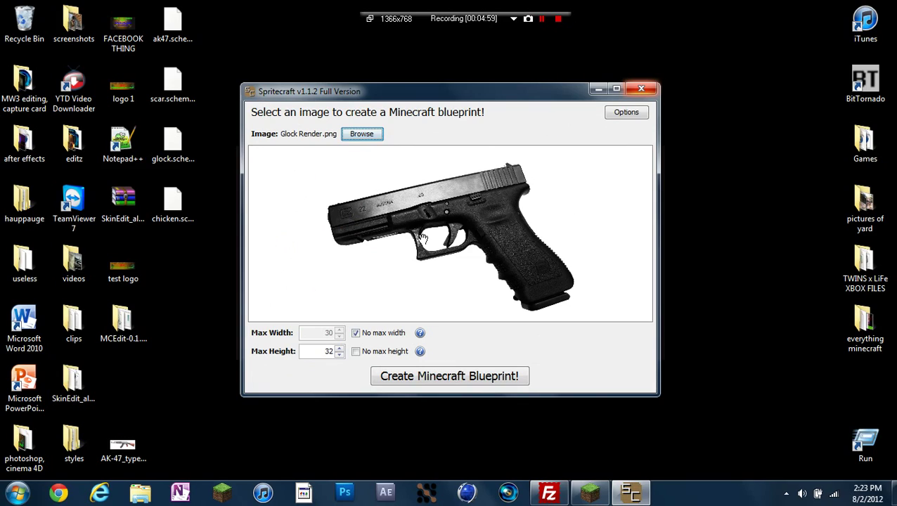
Set the maximum height to 128 and create the Minecraft blueprint of the Glock image
double_click(328, 352)
text(64)
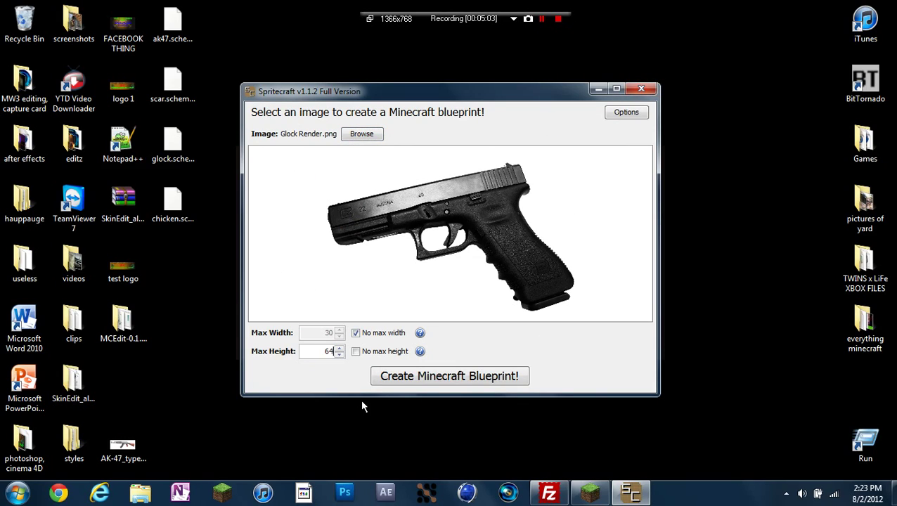
drag(321, 353, 354, 363)
text(128)
click(403, 377)
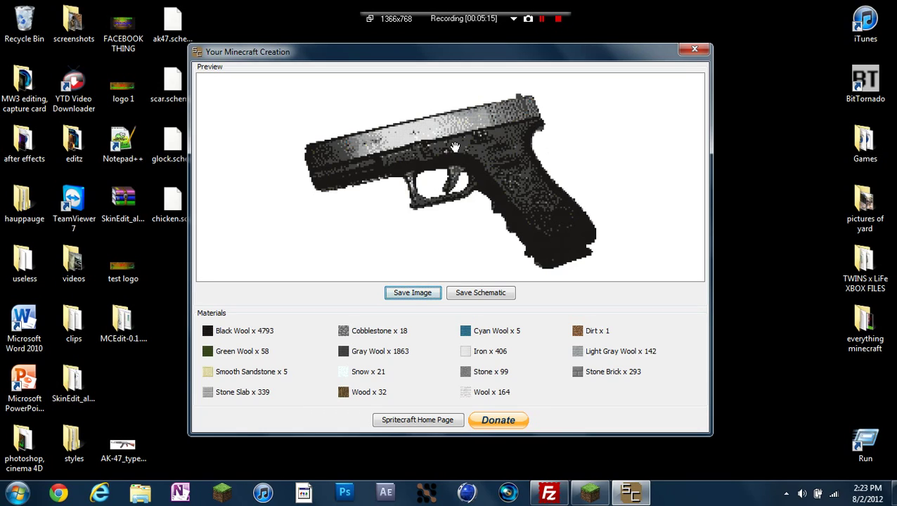
Close the current preview, set the maximum height to 64, preview the Glock Render.png blueprint, and close it again
click(695, 51)
drag(314, 351, 342, 360)
text(64)
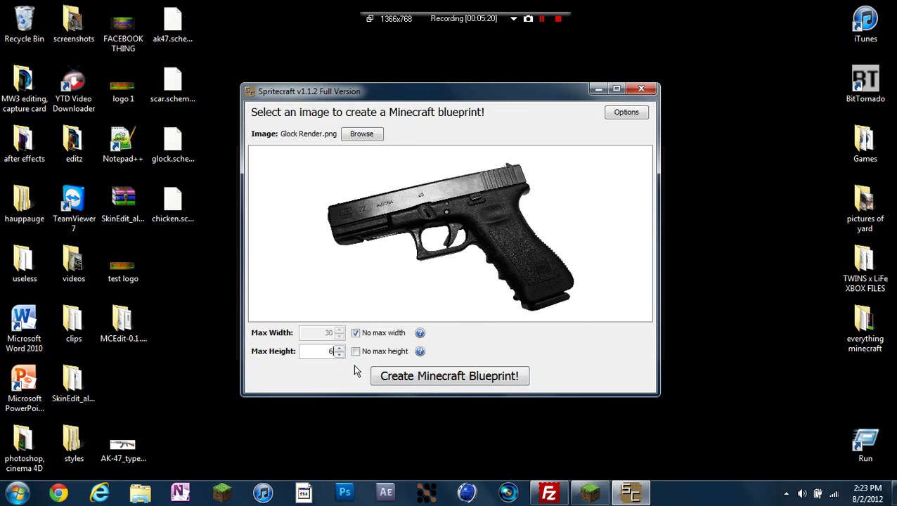
click(404, 377)
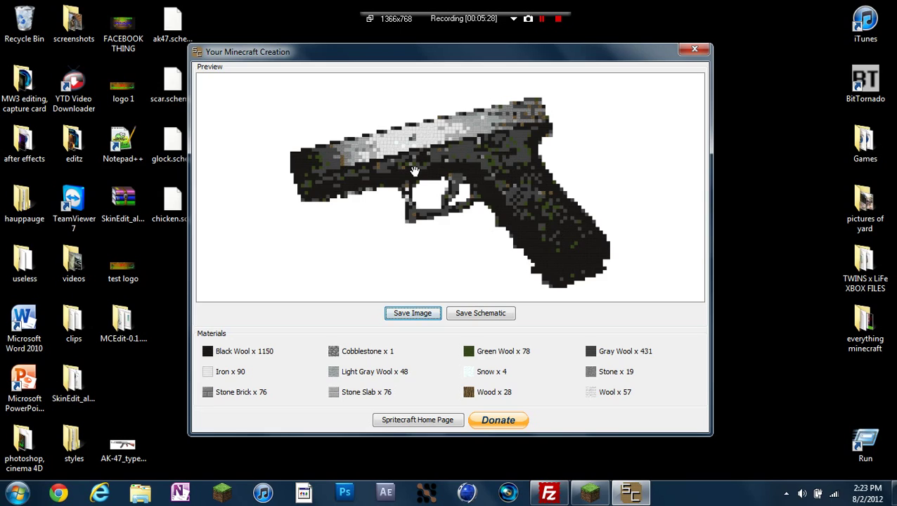
click(692, 52)
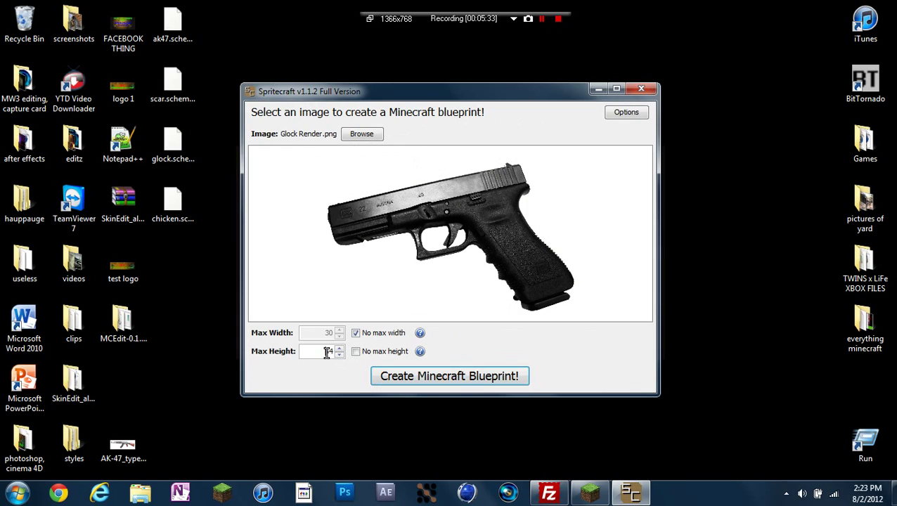
Lower the maximum height to 32, preview the Glock Render.png blueprint at that size, and close the preview
double_click(327, 352)
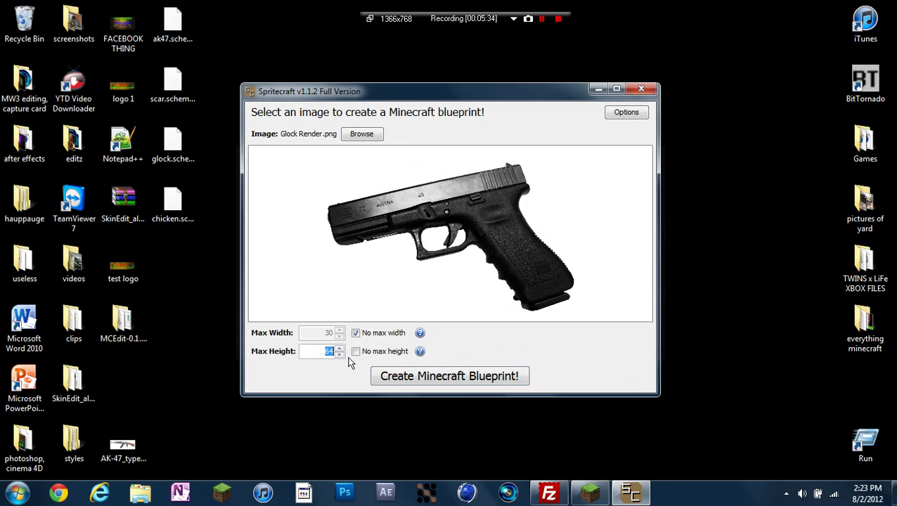
click(453, 377)
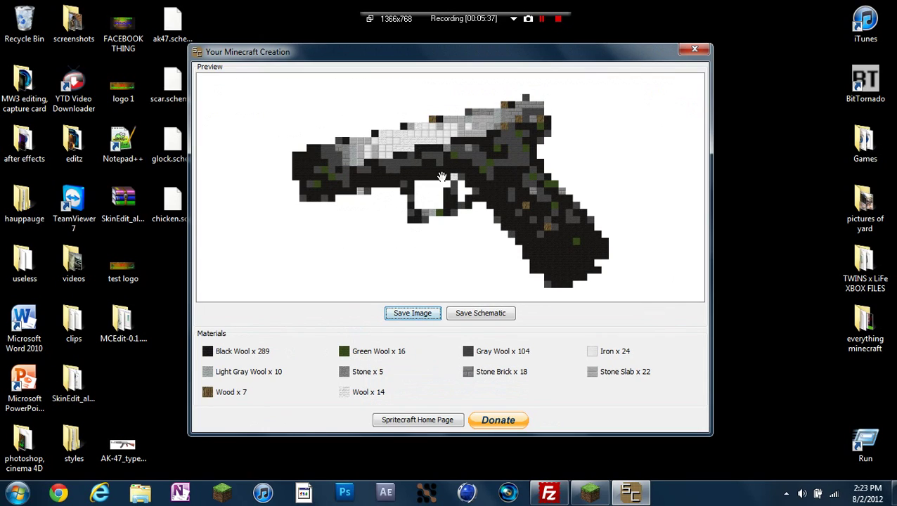
click(690, 54)
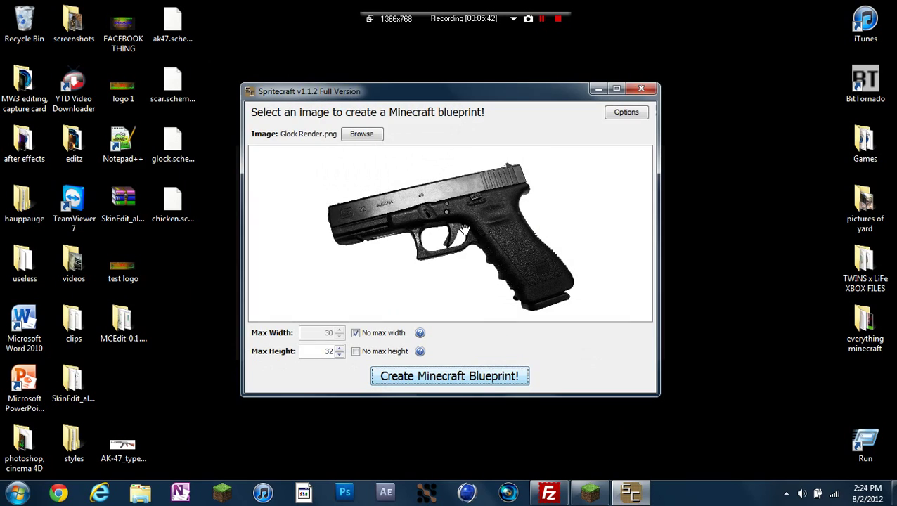
Re-enter a maximum height of 32 and load FACEBOOK THING.jpg from the desktop as the source image
double_click(327, 351)
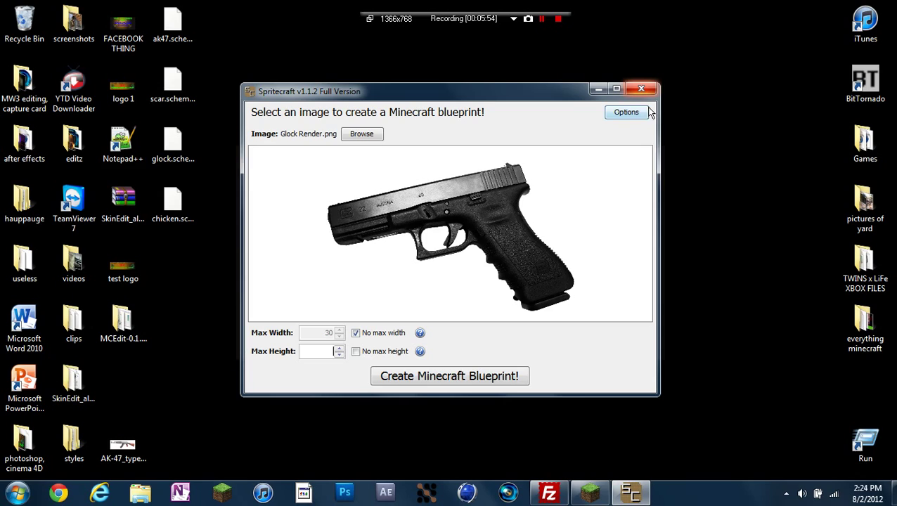
text(32)
click(354, 135)
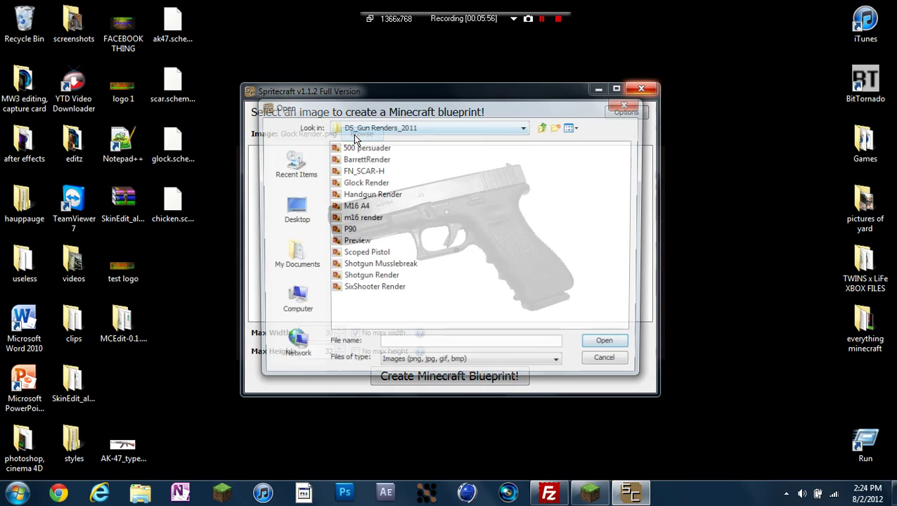
click(291, 224)
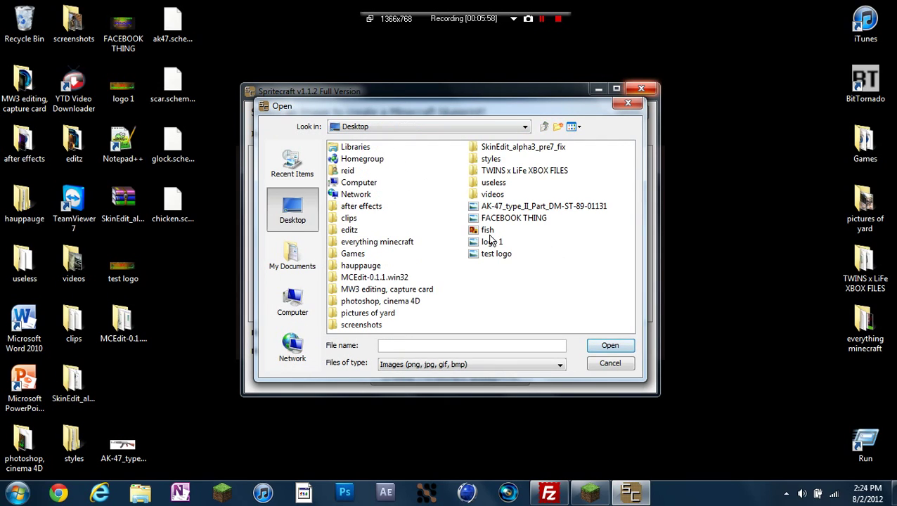
click(503, 256)
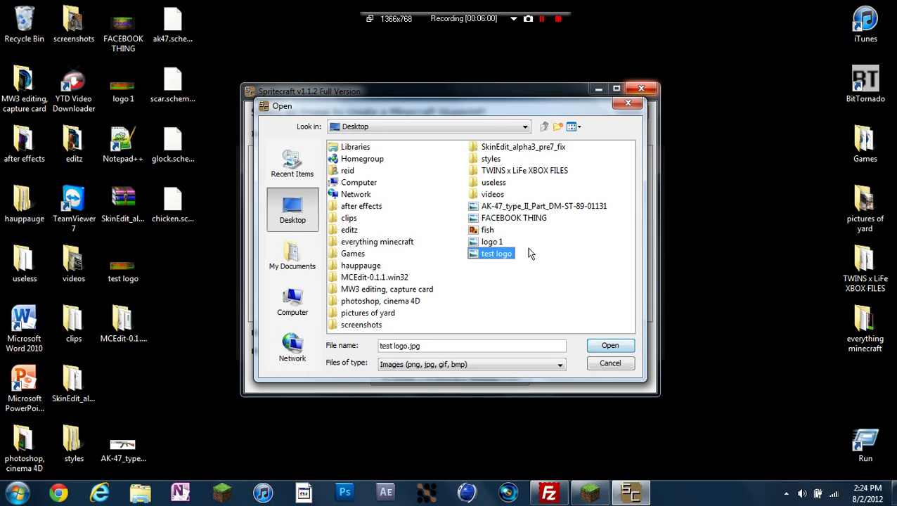
click(501, 223)
click(609, 345)
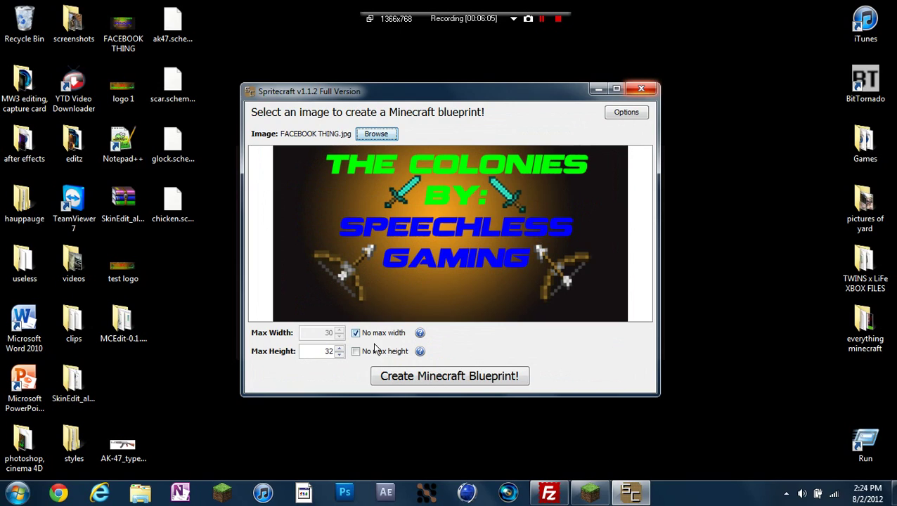
Preview the FACEBOOK THING.jpg blueprint at the current maximum height and again at 128, closing each preview
click(385, 377)
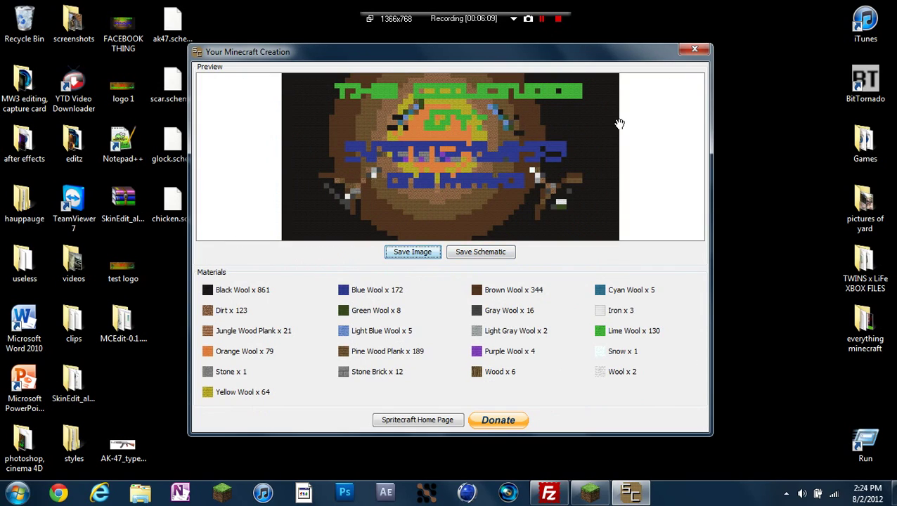
click(695, 50)
drag(326, 352, 353, 354)
text(1)
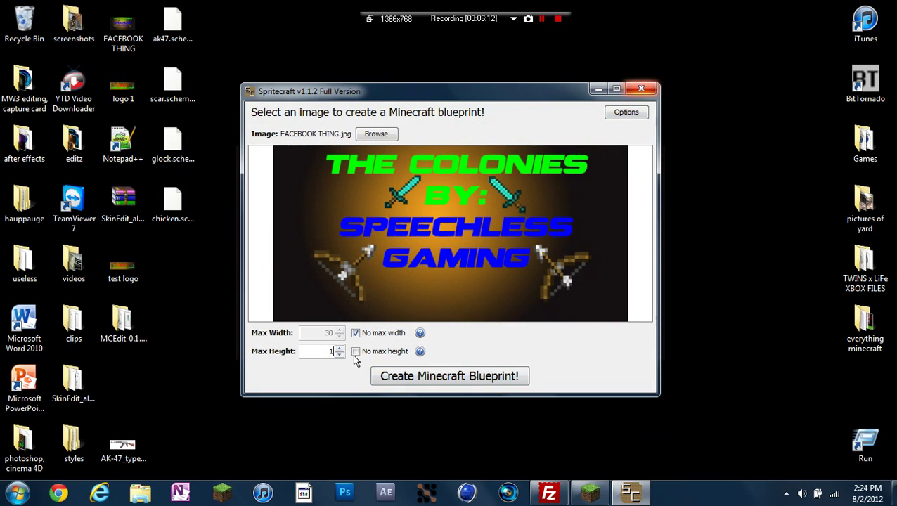
text(28)
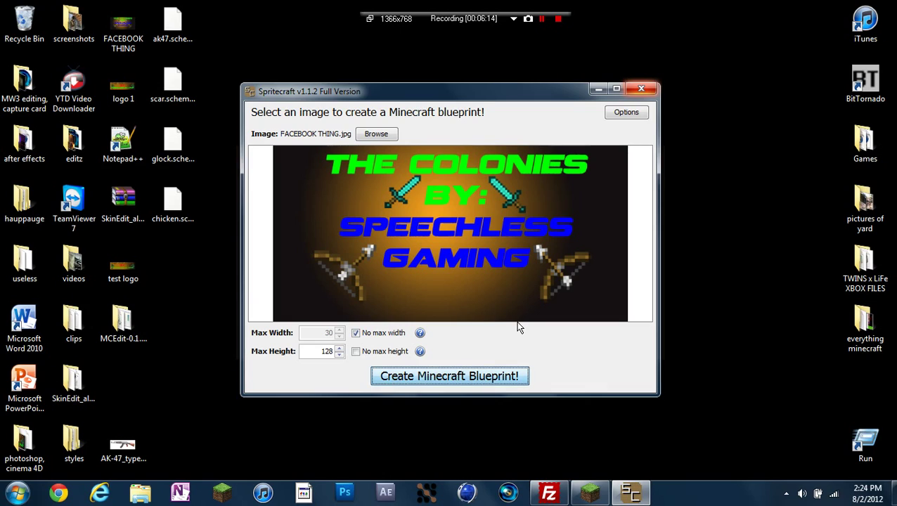
key(Return)
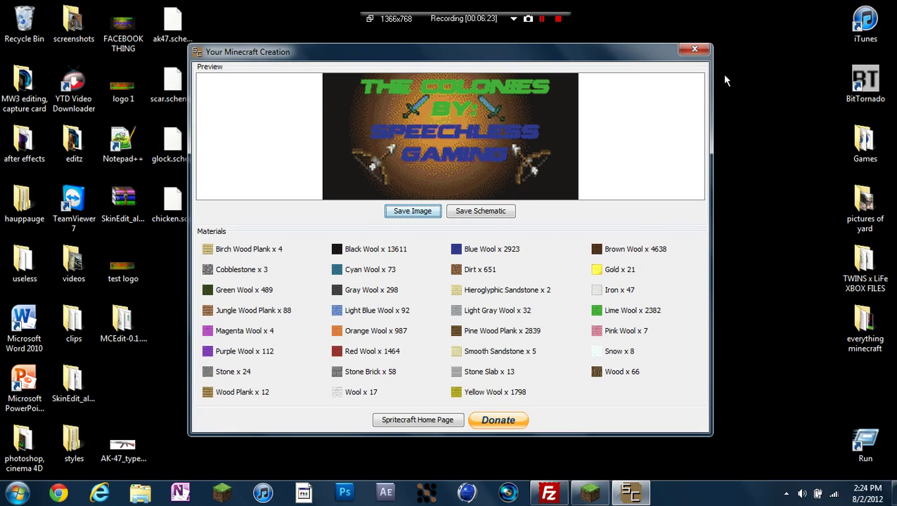
click(694, 50)
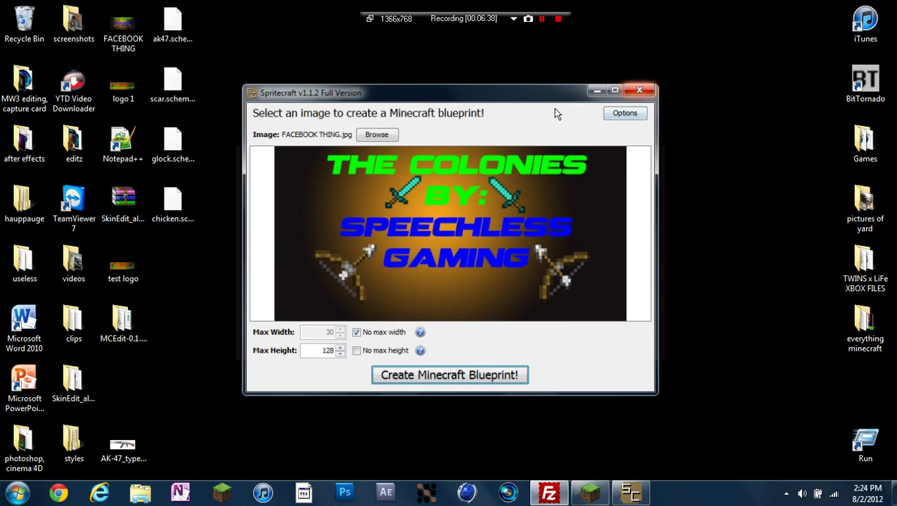
Open the desktop's MCEdit-0.1.1.win32 folder, look through its MCEdit-schematics subfolder, and return to the parent folder
double_click(123, 323)
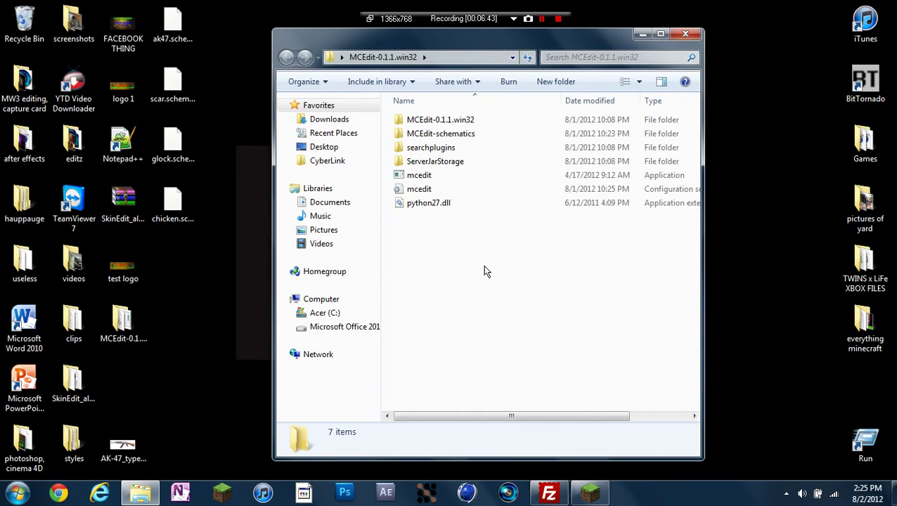
double_click(450, 134)
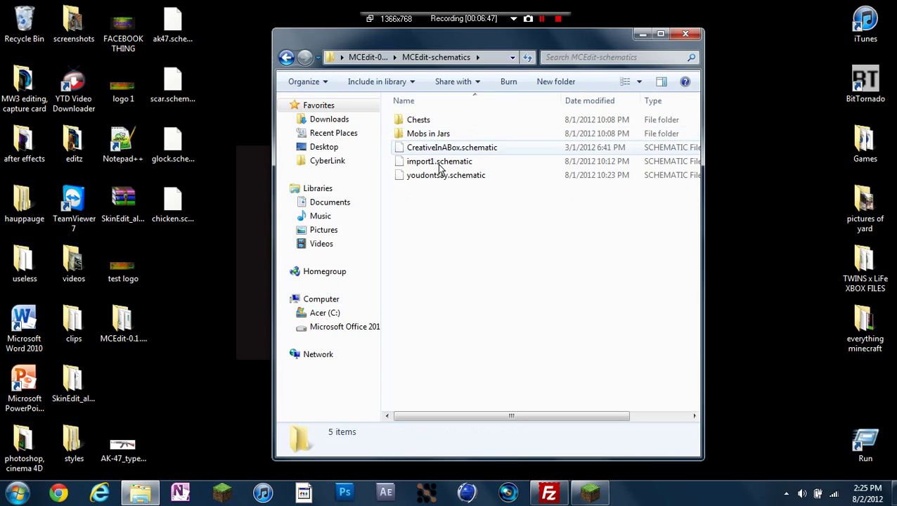
click(280, 59)
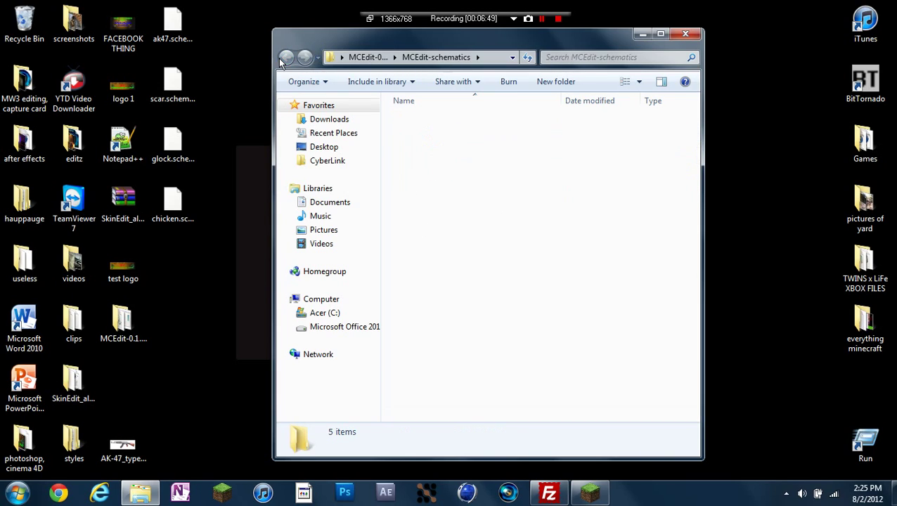